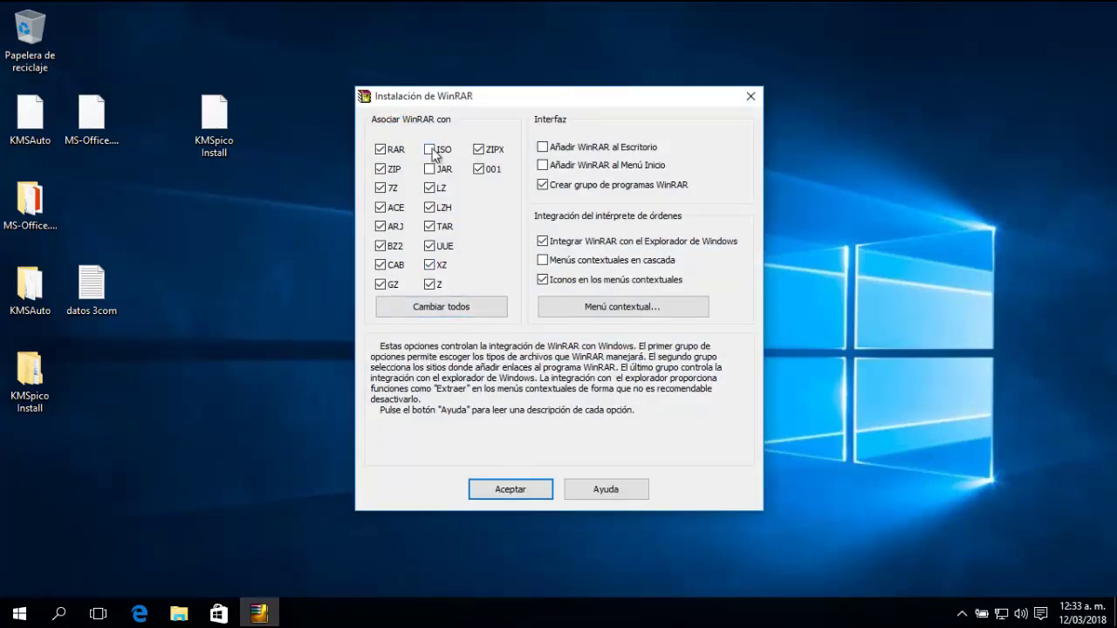
# Associate ISO files with WinRAR, finish its installation, and close the WinRAR shortcuts folder
pyautogui.click(428, 149)
pyautogui.click(519, 492)
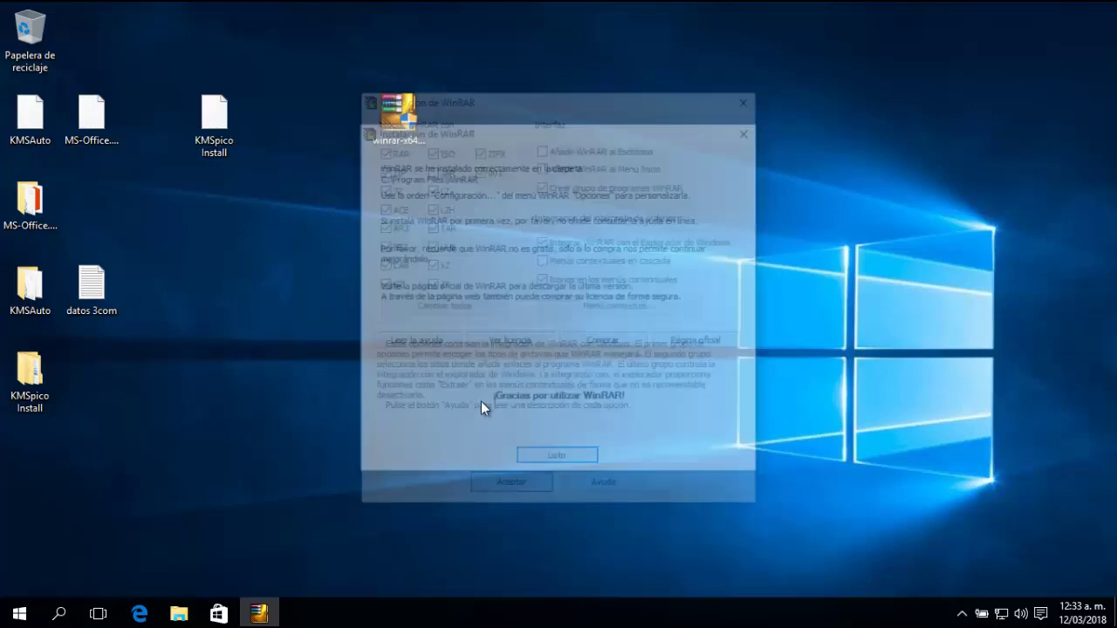
pyautogui.click(540, 462)
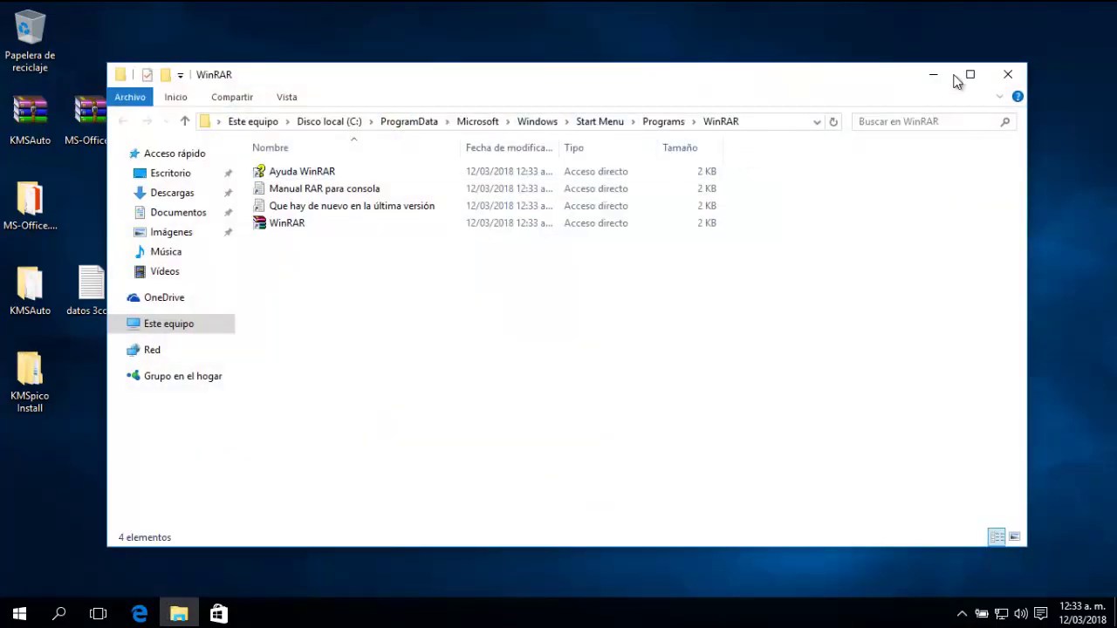
pyautogui.click(1008, 75)
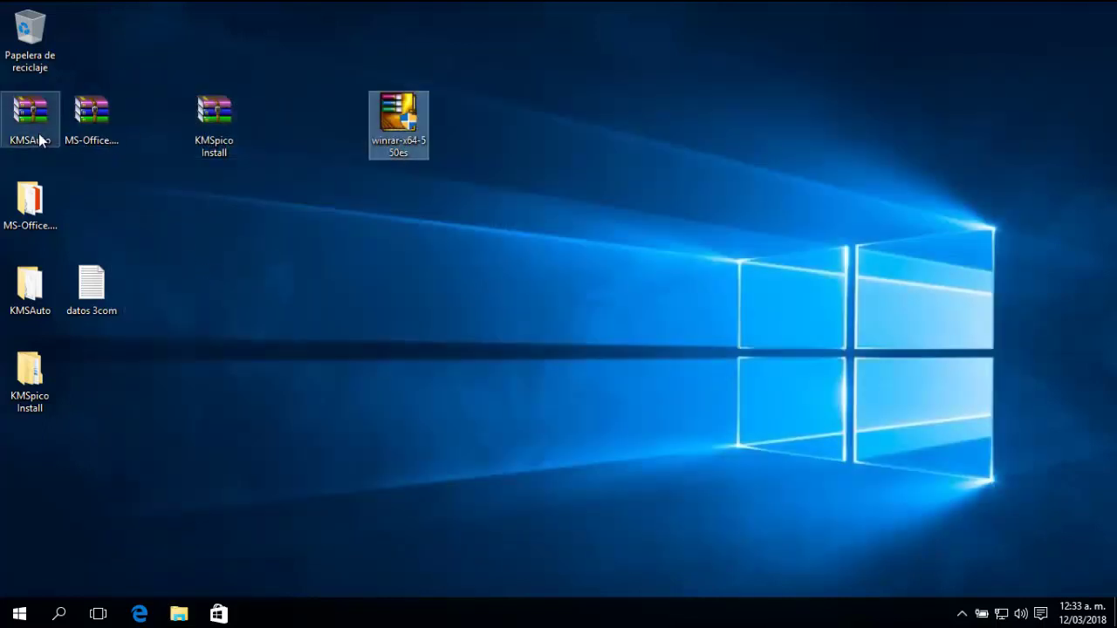
# Check the WinRAR extraction options offered for the MS-Office 2016 archive on the desktop
pyautogui.rightClick(88, 128)
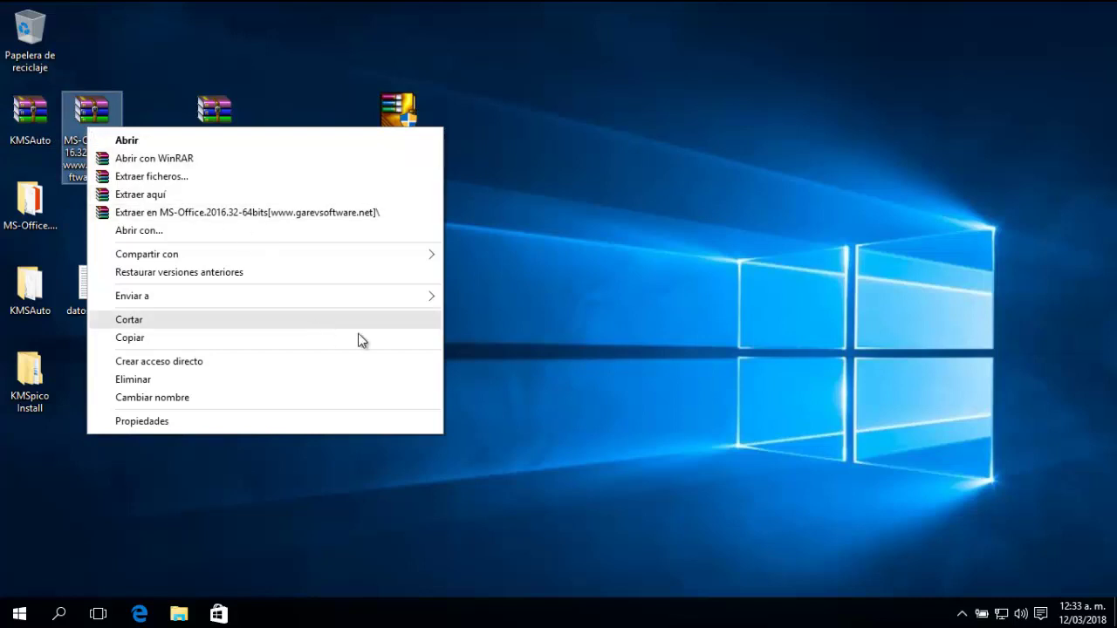
pyautogui.click(600, 356)
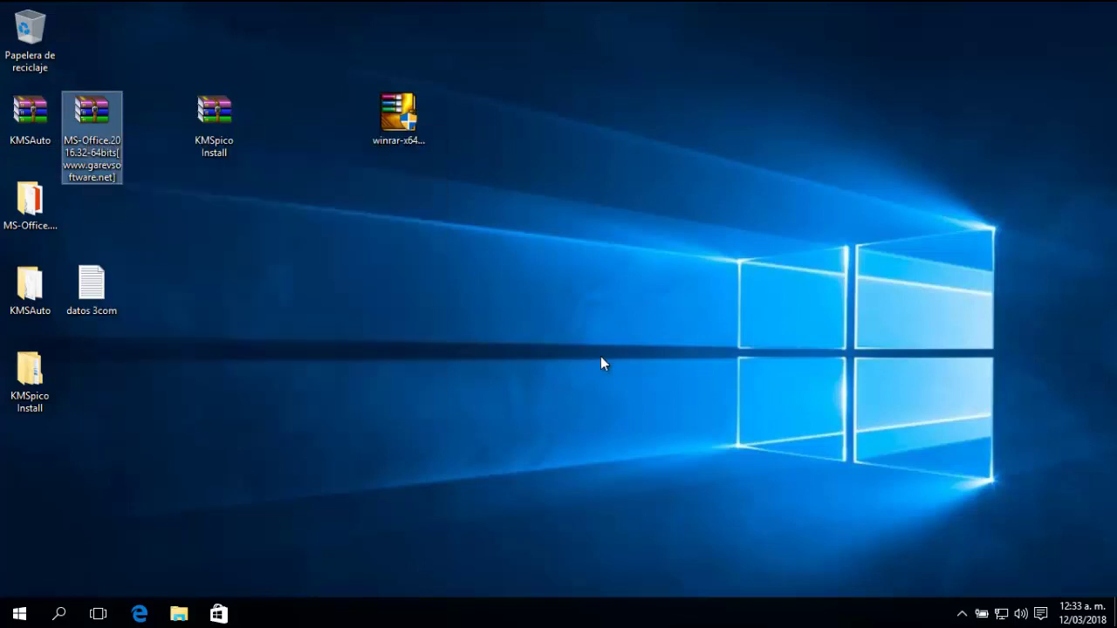
# Install Office by running setup from the extracted MS-Office 2016 folder, allowing it to make changes, and close the installer
pyautogui.doubleClick(29, 205)
pyautogui.doubleClick(293, 209)
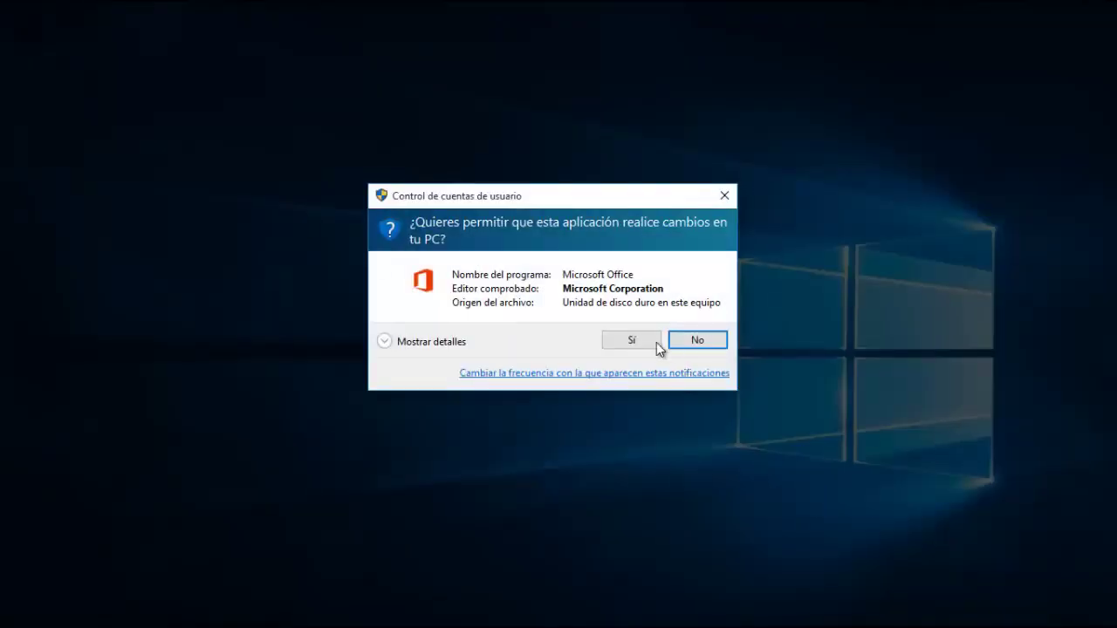
pyautogui.click(655, 340)
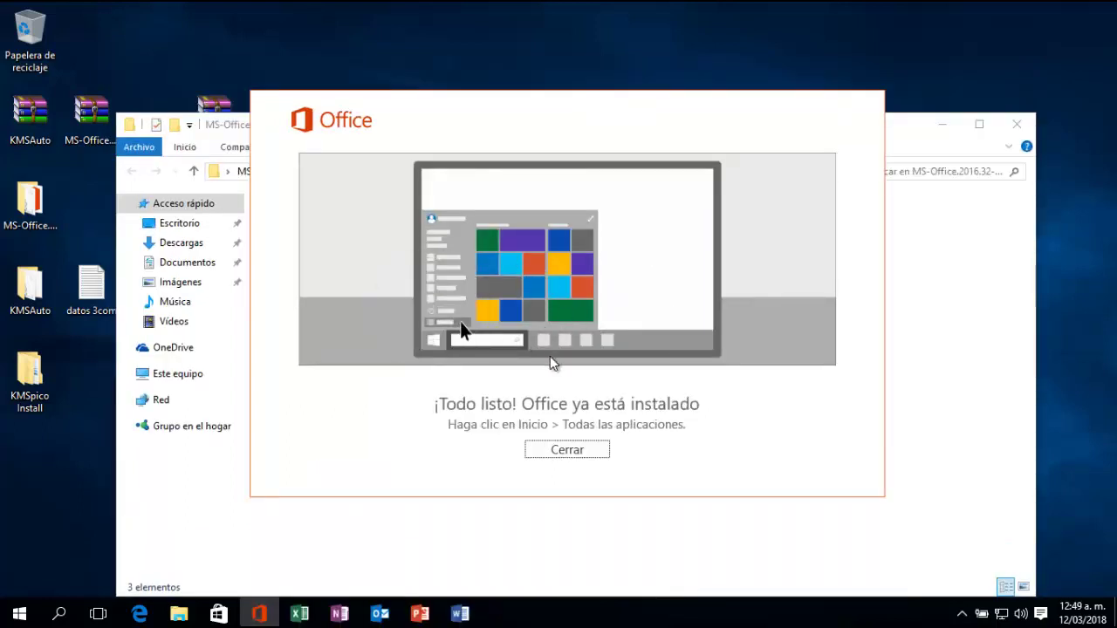
pyautogui.click(590, 448)
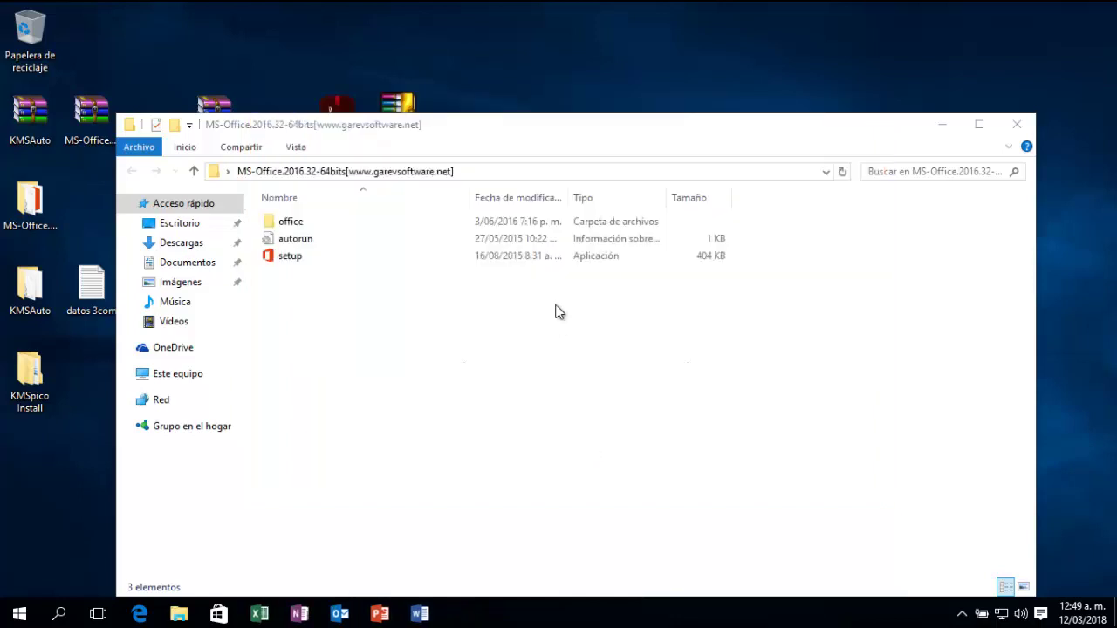
pyautogui.press('super+r')
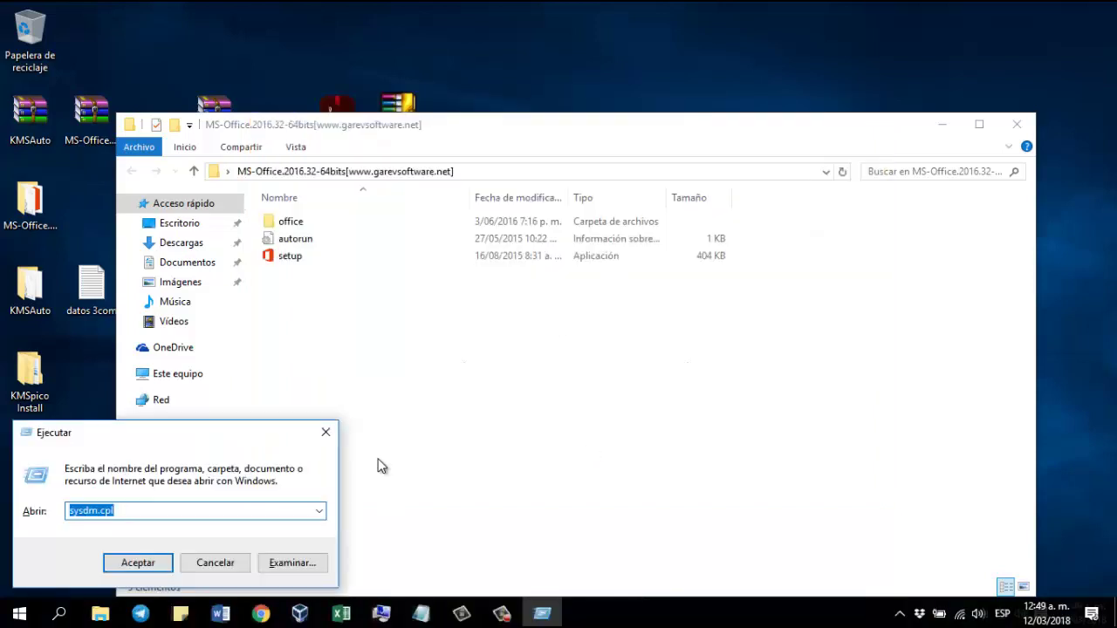
pyautogui.write('a')
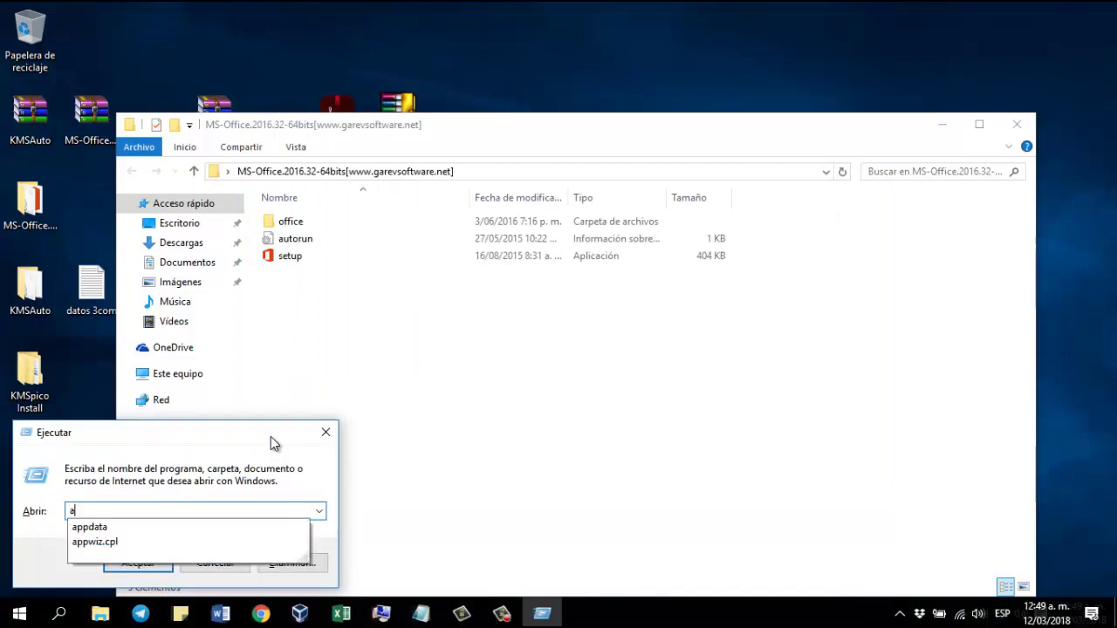
pyautogui.write('ppwiz.cpl')
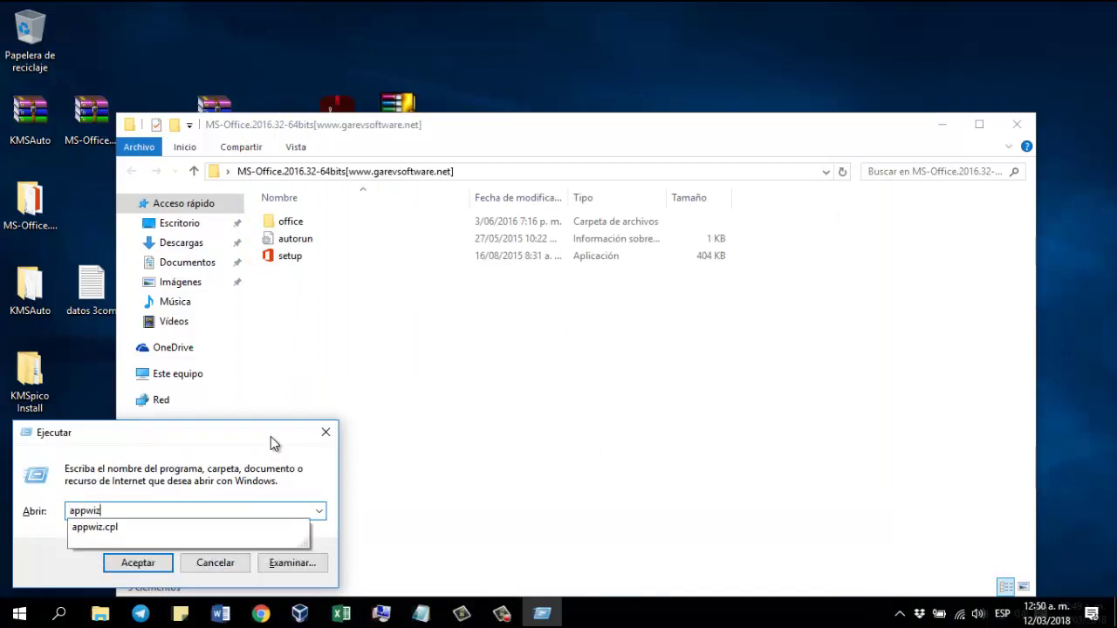
pyautogui.press('Return')
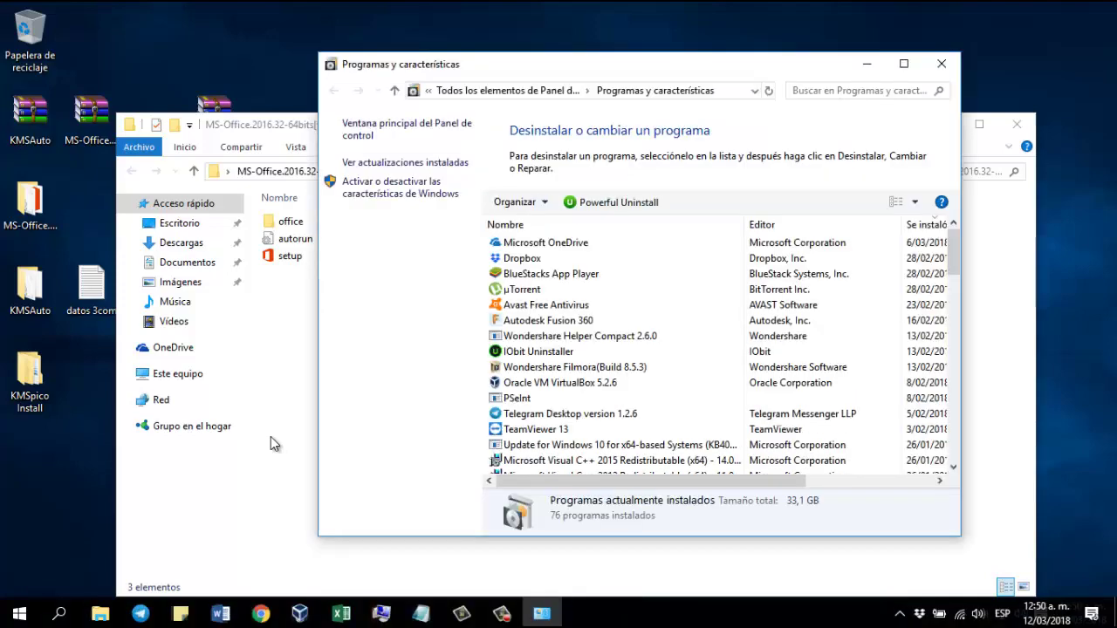
pyautogui.click(942, 63)
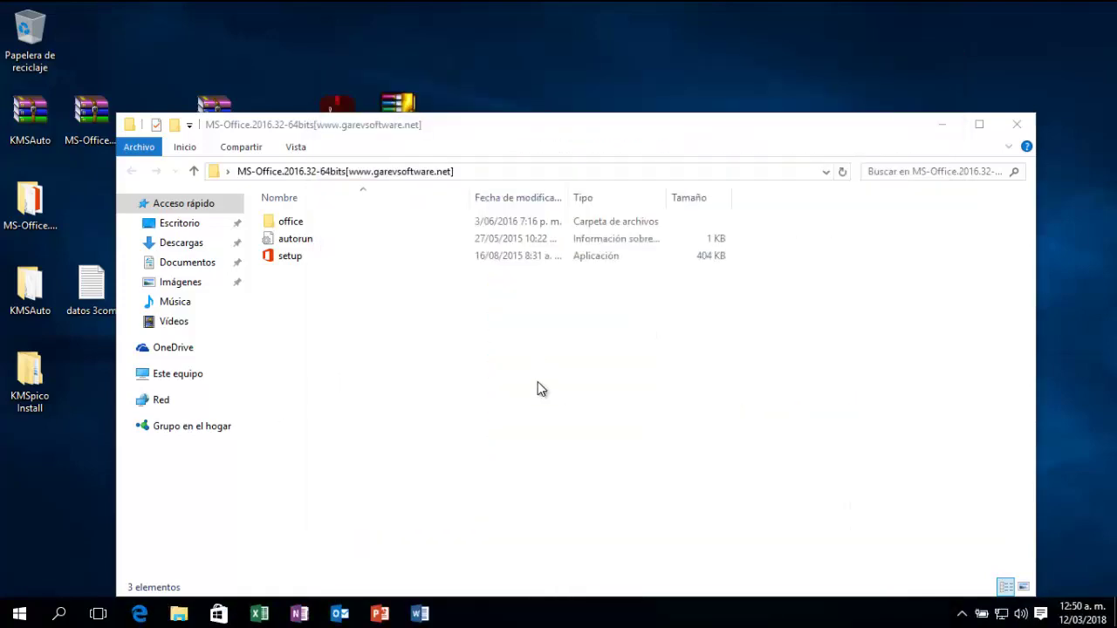
# Run appwiz.cpl to check the WinRAR and Microsoft Office entries among the installed programs, and close the list
pyautogui.press('super+r')
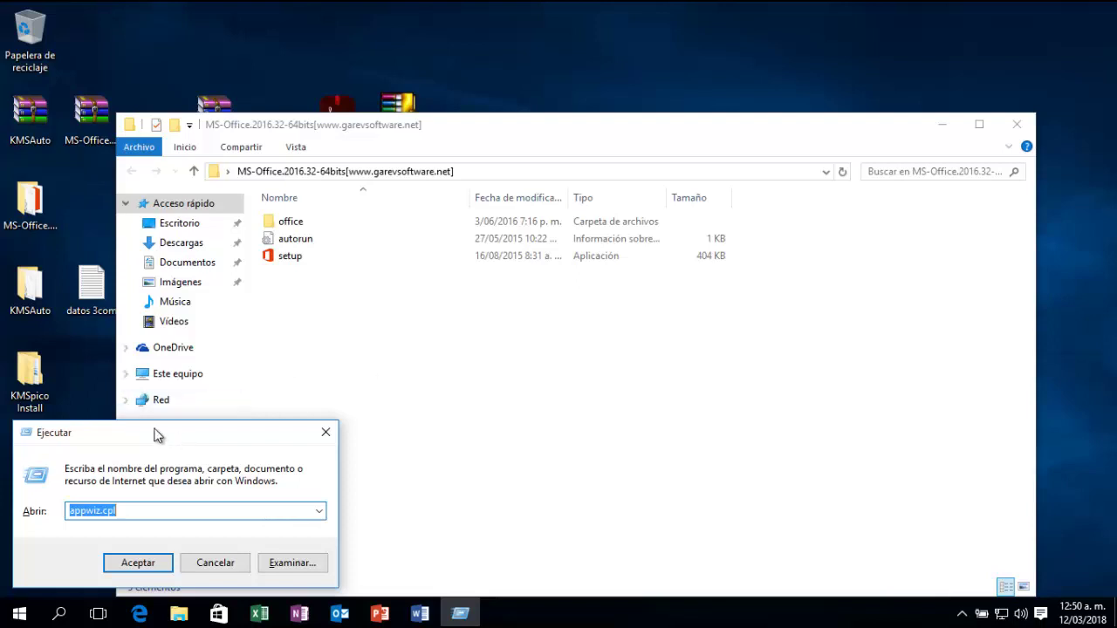
pyautogui.moveTo(159, 434); pyautogui.dragTo(322, 429)
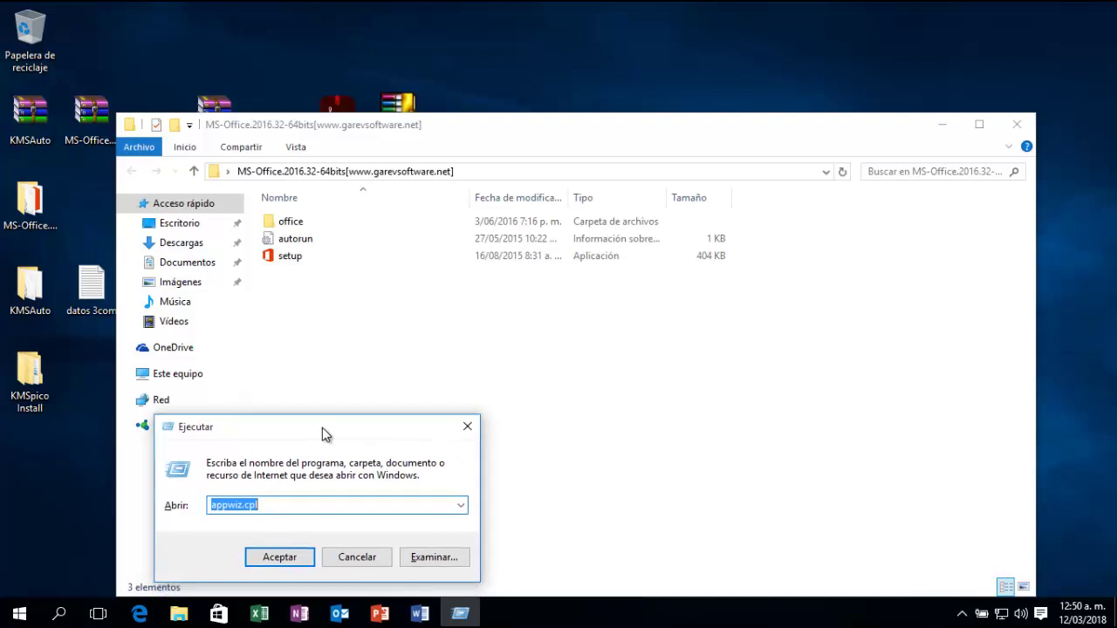
pyautogui.press('Return')
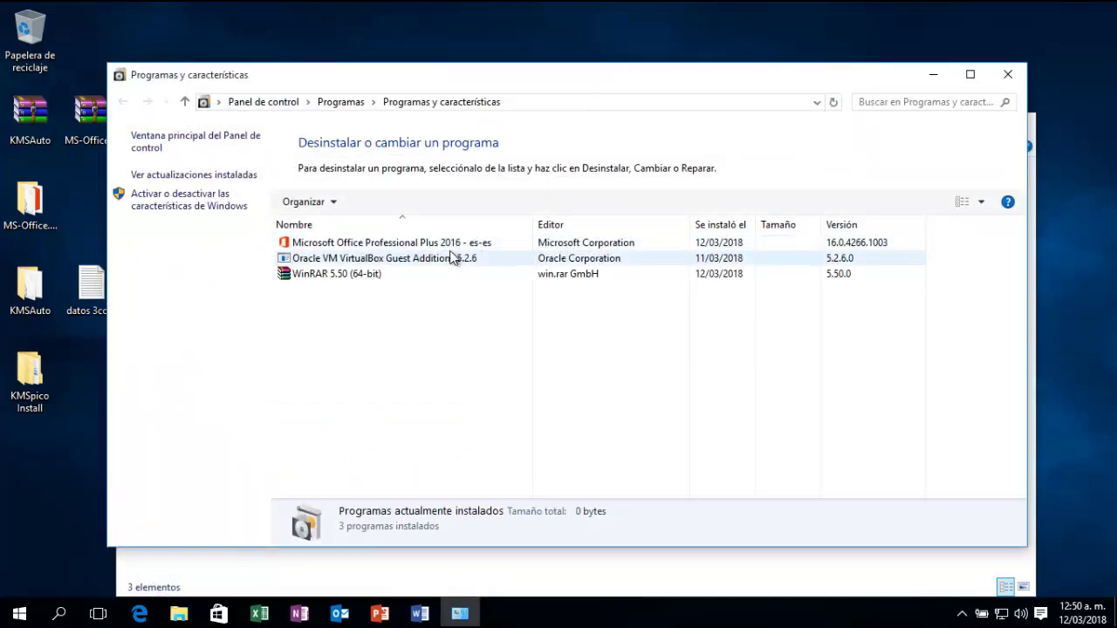
pyautogui.click(399, 272)
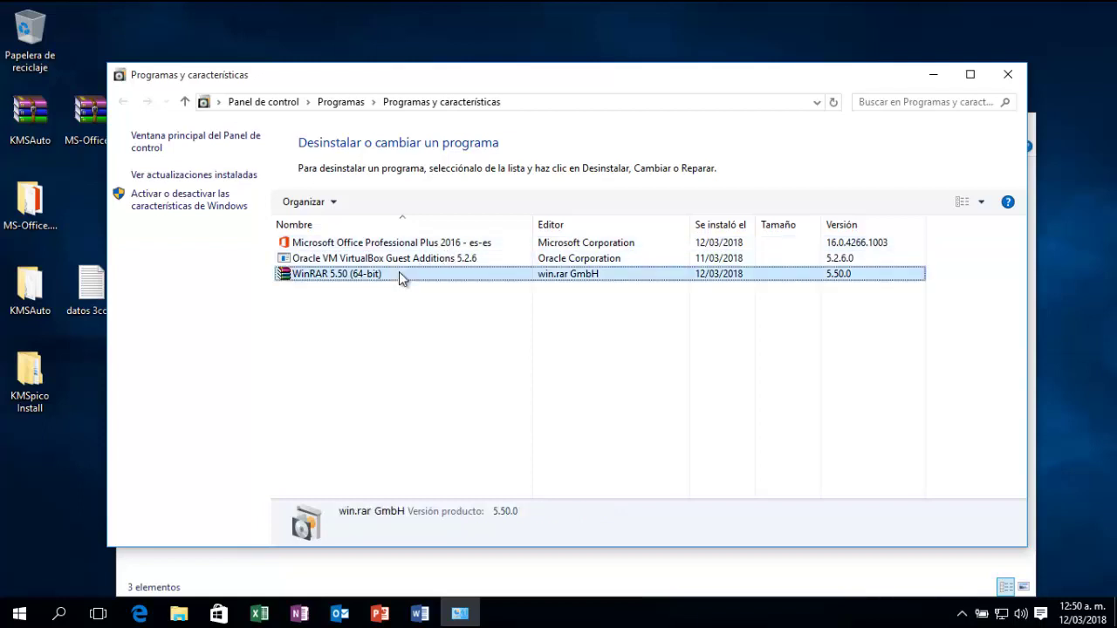
pyautogui.click(405, 247)
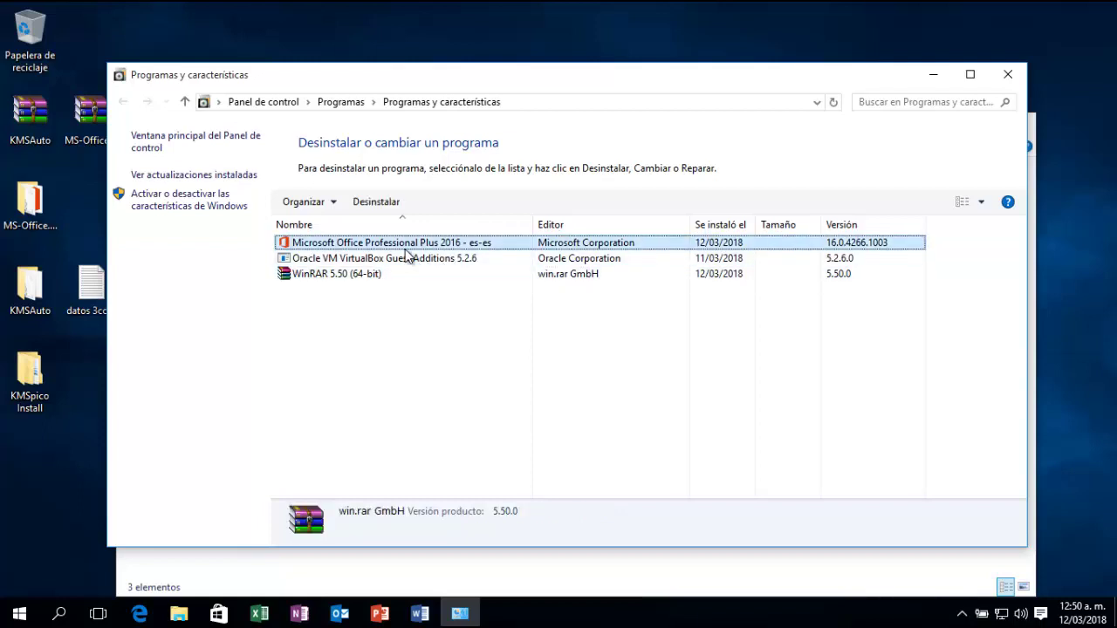
pyautogui.click(1005, 75)
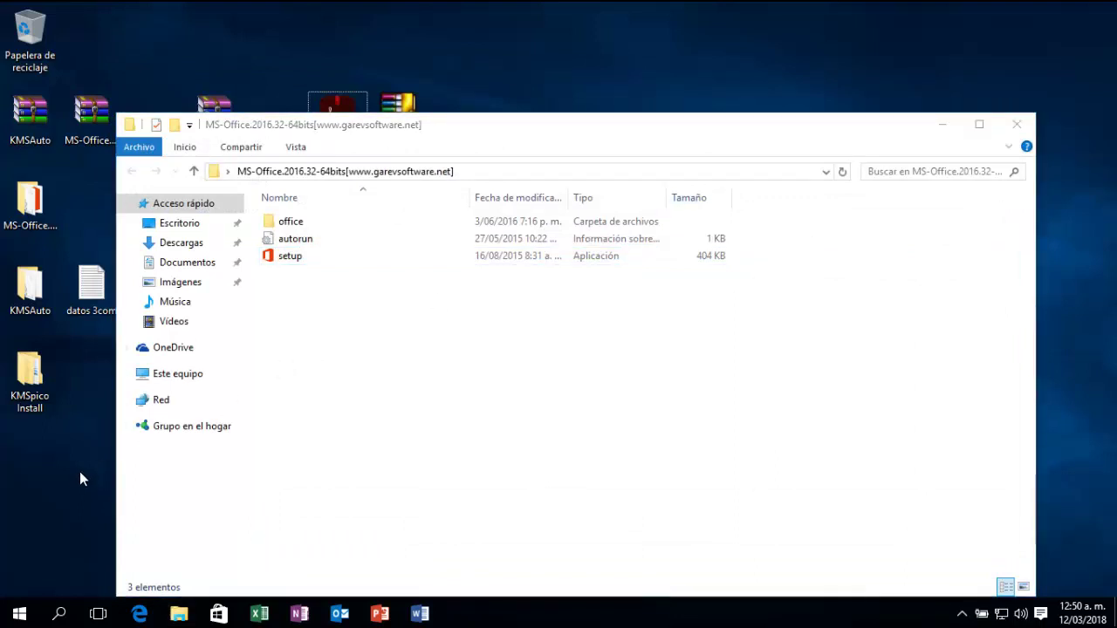
# Check the Windows activation status in the properties of Este equipo, and close the system and folder windows
pyautogui.rightClick(179, 378)
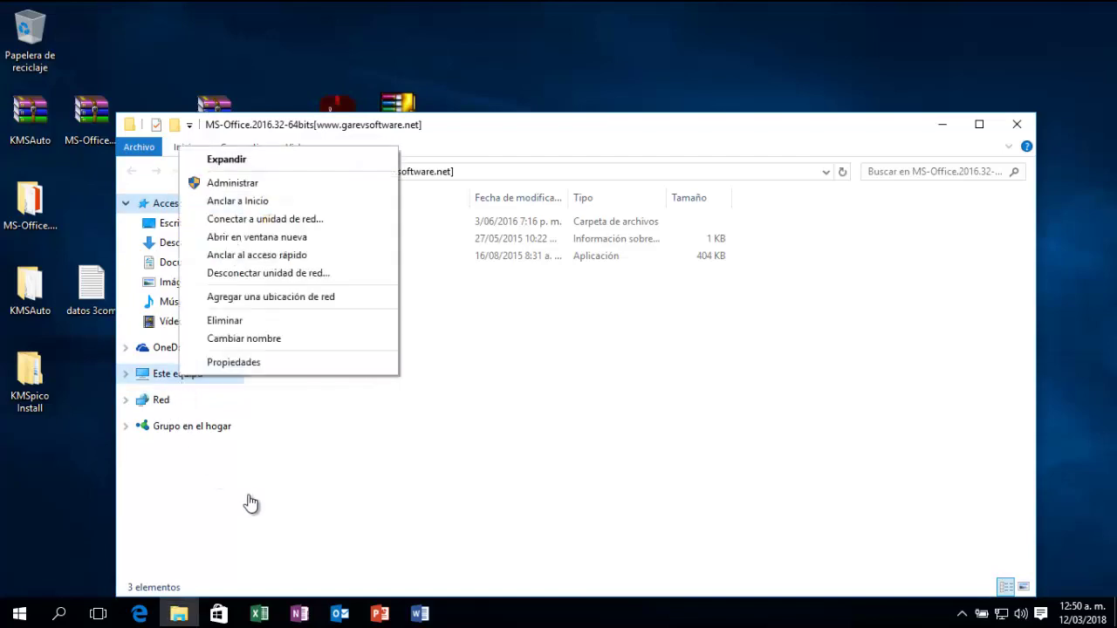
pyautogui.click(283, 364)
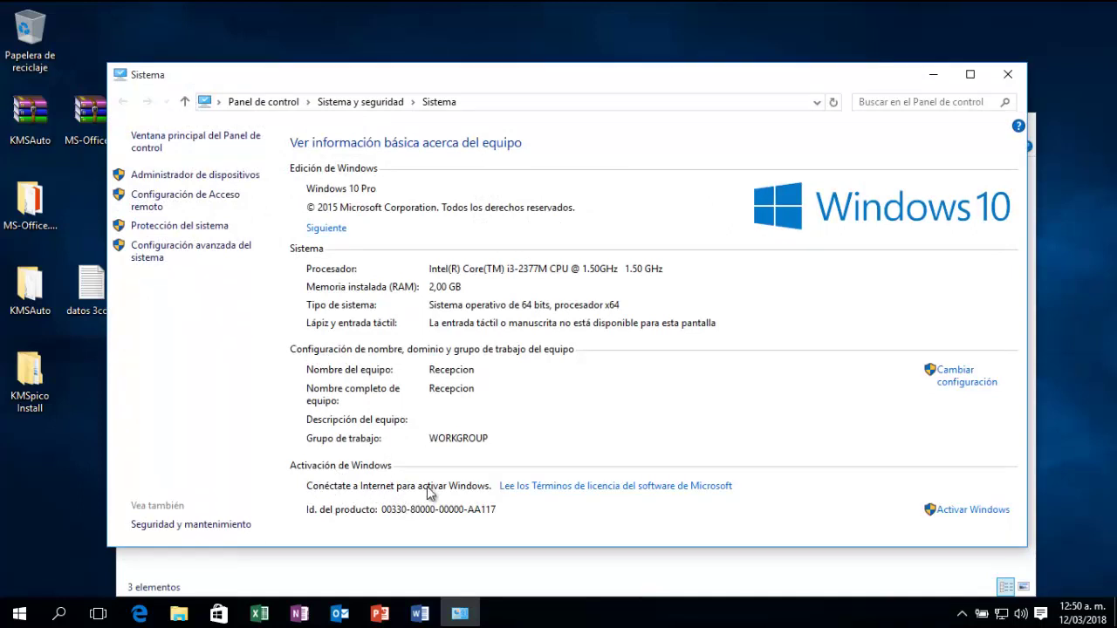
pyautogui.click(1004, 84)
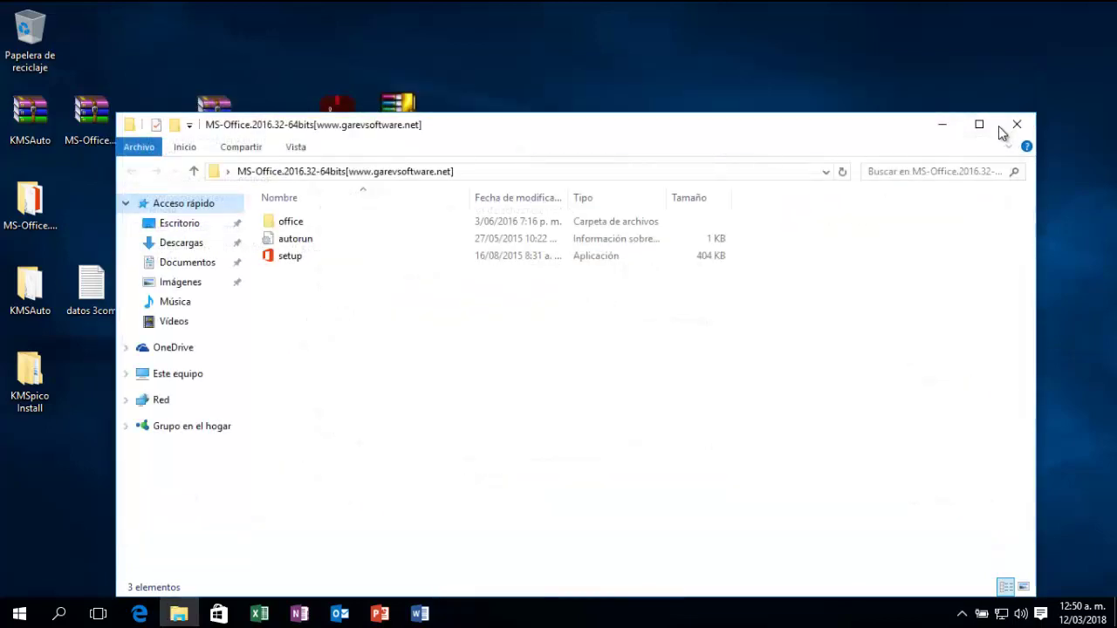
pyautogui.click(1001, 126)
# Launch Word by running winword, create a blank document, and dismiss the sign-in and startup dialogs
pyautogui.press('super+r')
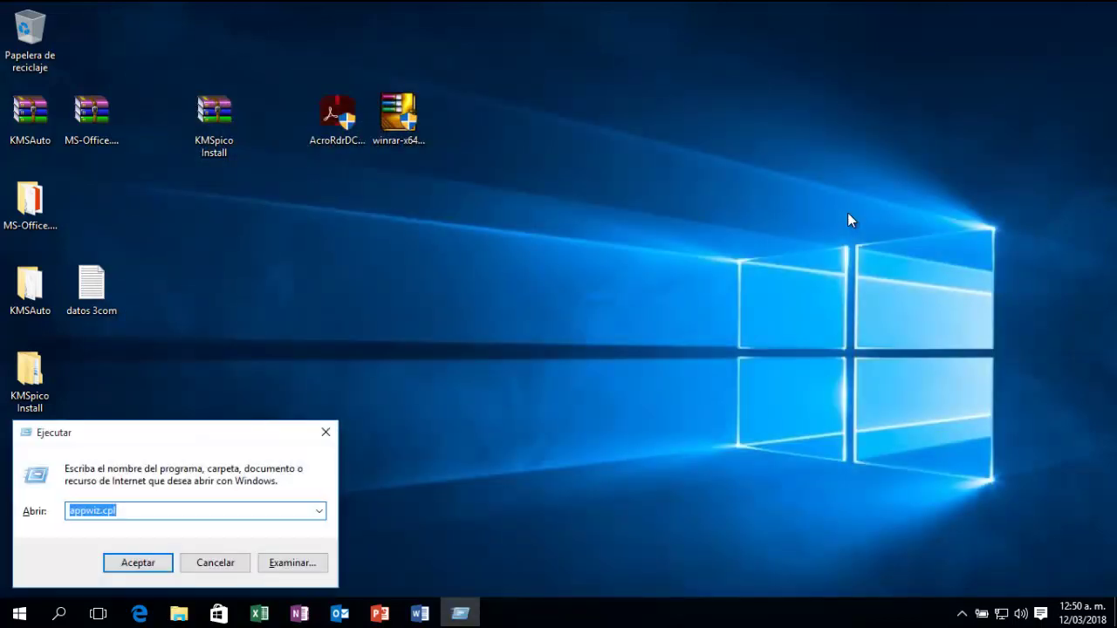
pyautogui.write('winword')
pyautogui.press('Return')
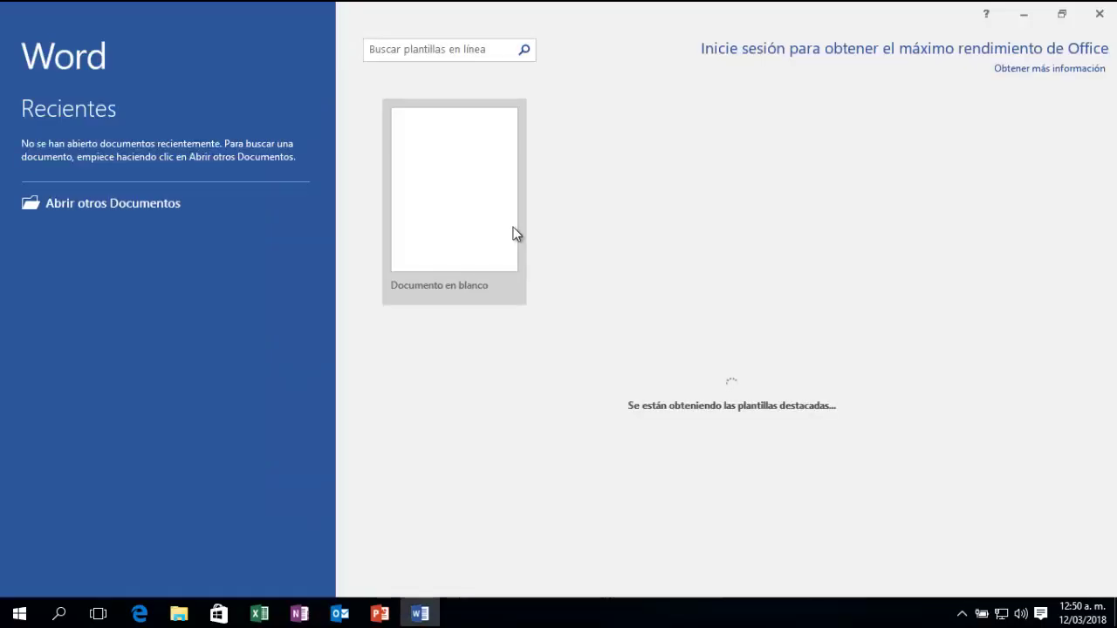
pyautogui.click(446, 160)
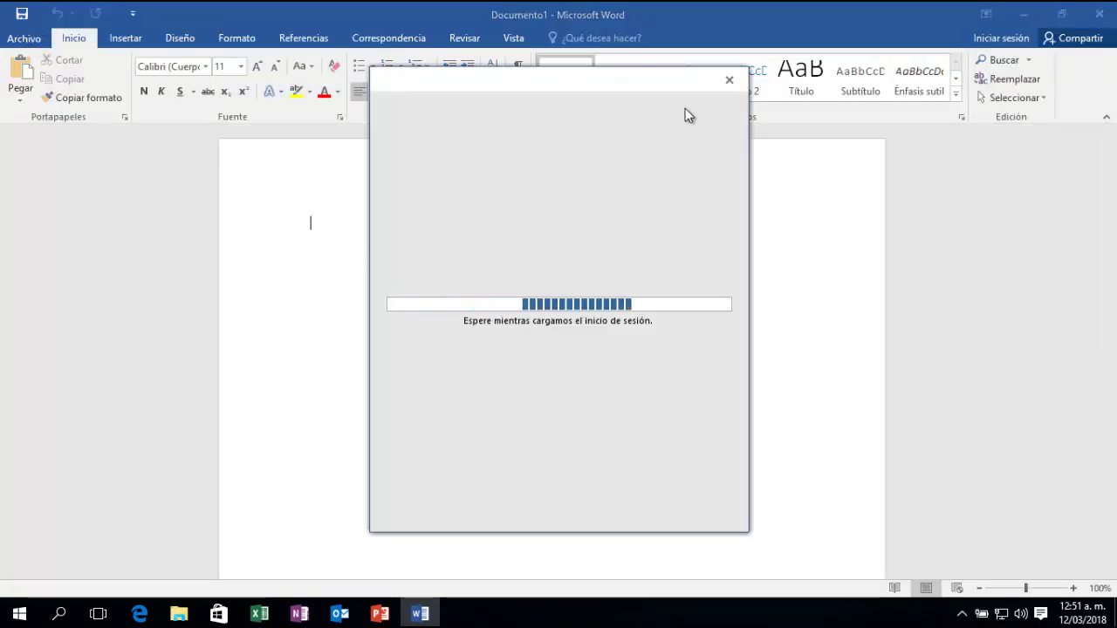
pyautogui.click(716, 89)
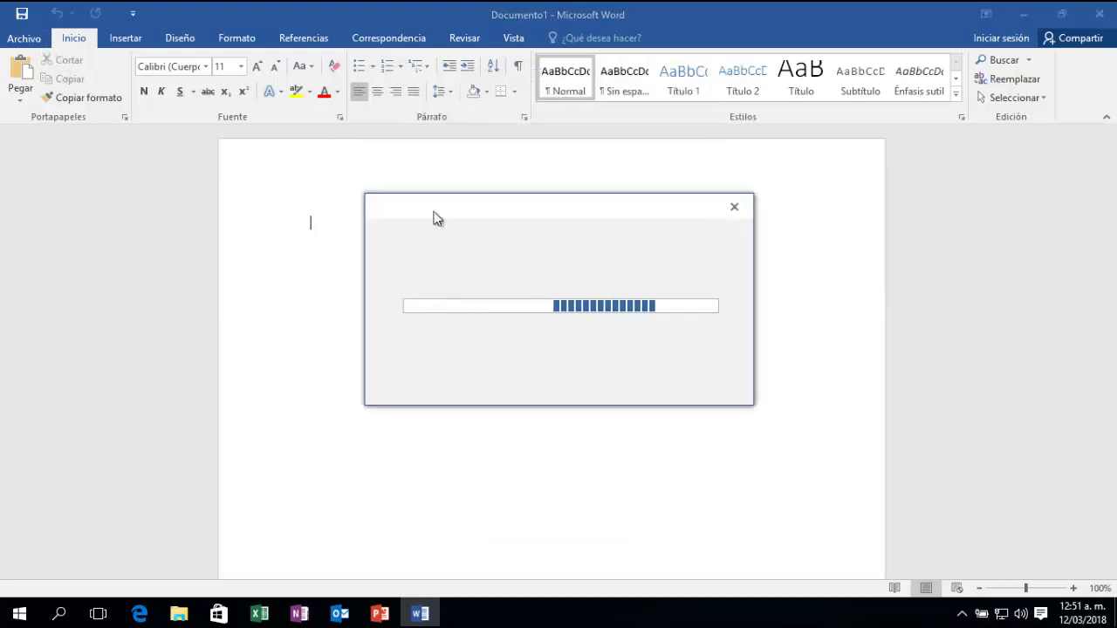
pyautogui.click(734, 207)
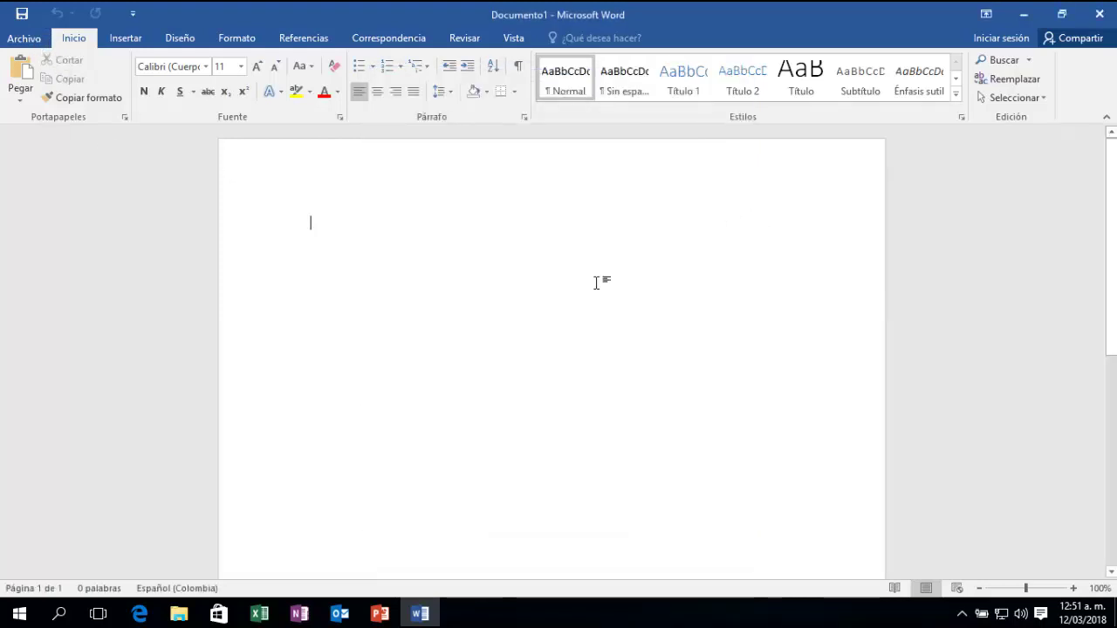
# Check the Office activation information on Word's Cuenta page, and dismiss the license agreement dialog
pyautogui.click(26, 41)
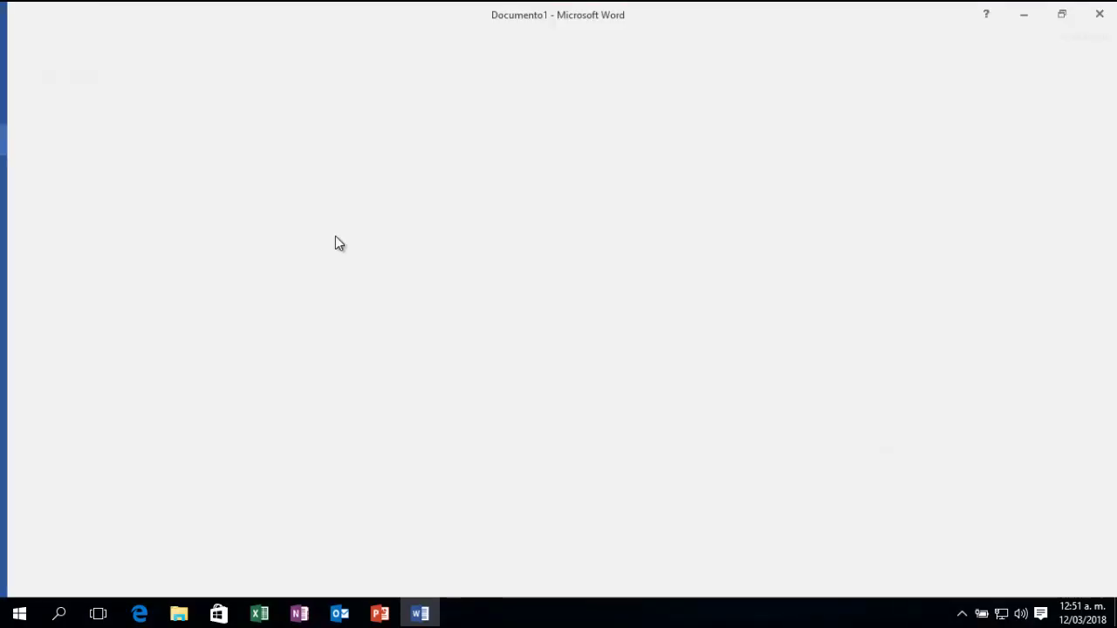
pyautogui.press('Escape')
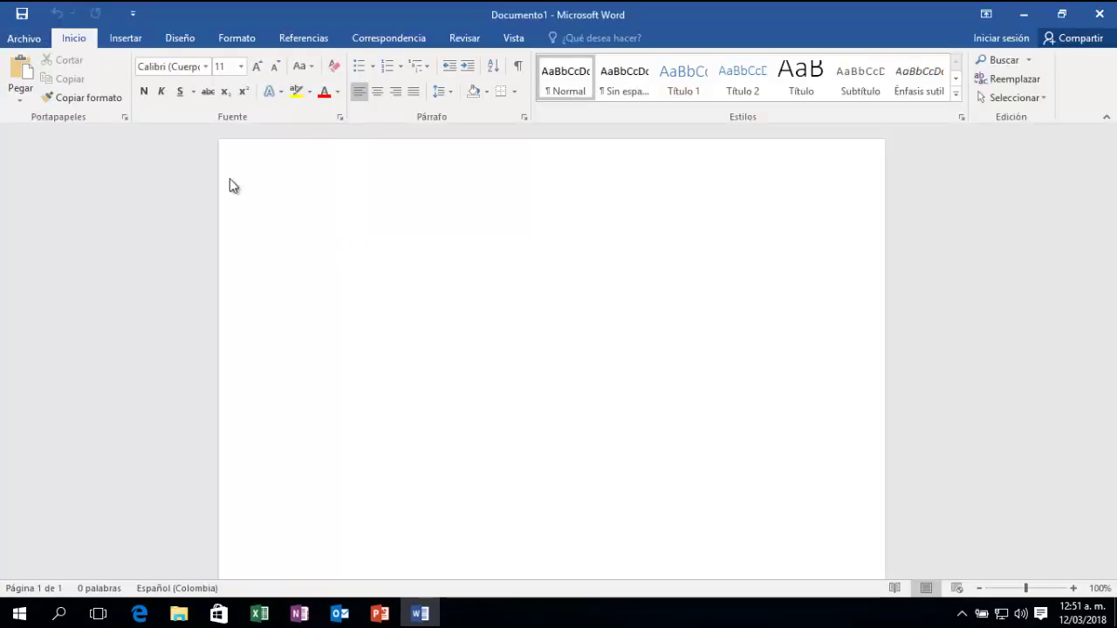
pyautogui.click(24, 40)
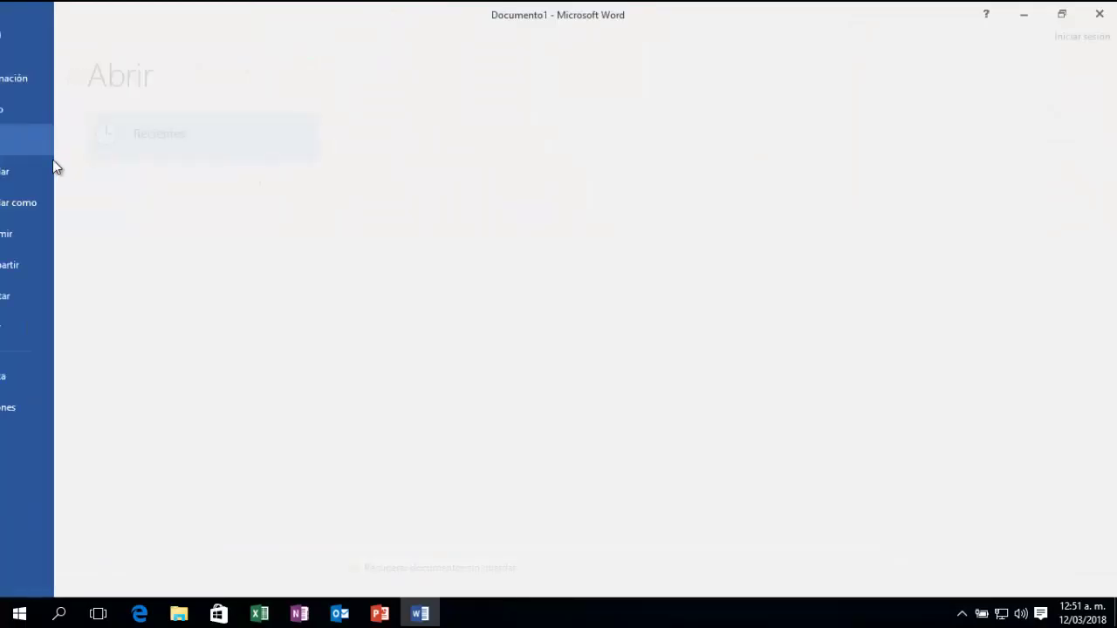
pyautogui.click(46, 373)
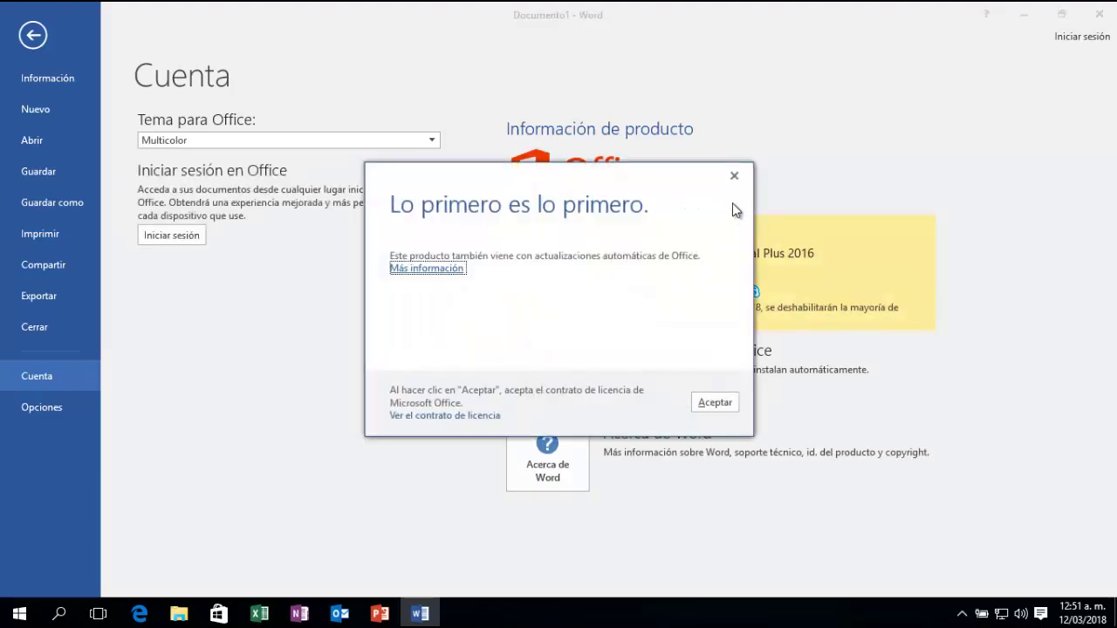
pyautogui.click(734, 179)
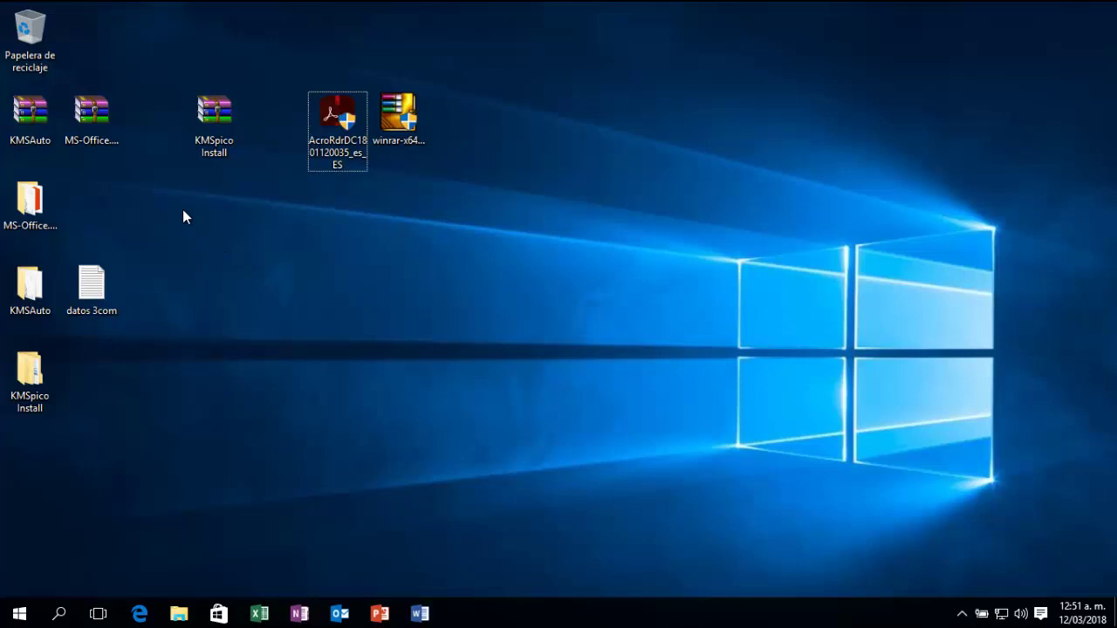
# Launch KMSpico_setup from the nested KMSpico Install folder on the desktop
pyautogui.click(35, 388)
pyautogui.doubleClick(38, 394)
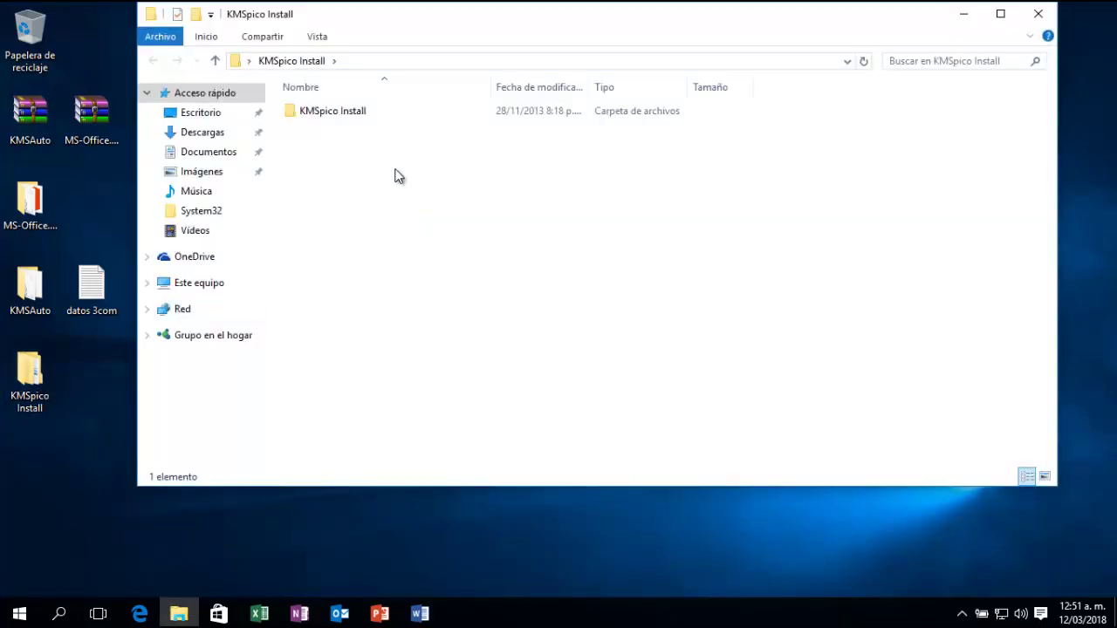
pyautogui.doubleClick(364, 117)
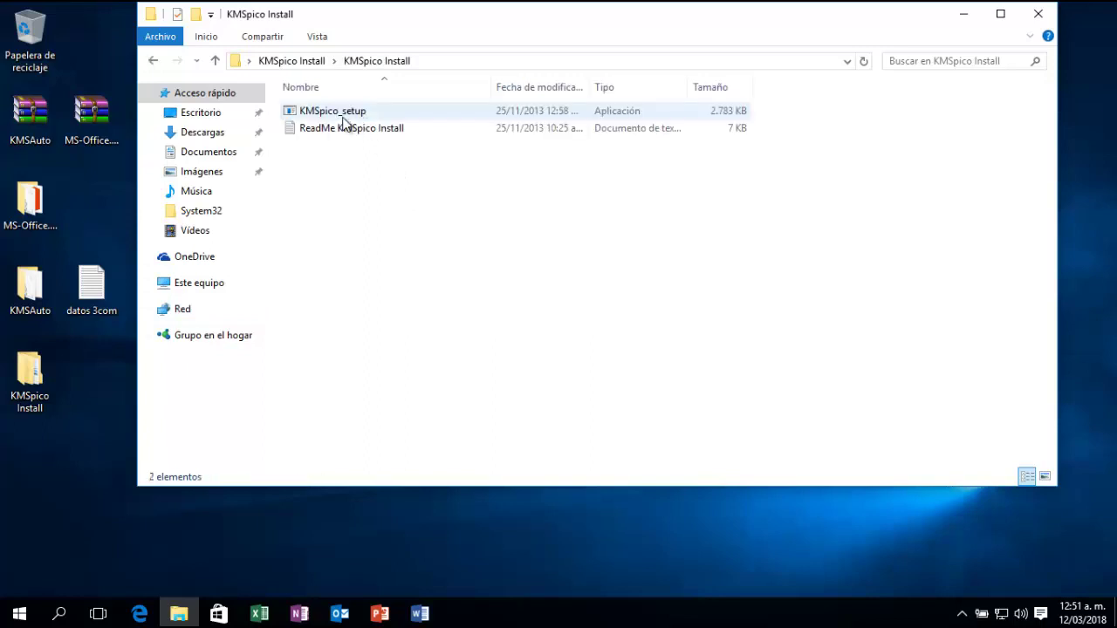
pyautogui.doubleClick(344, 118)
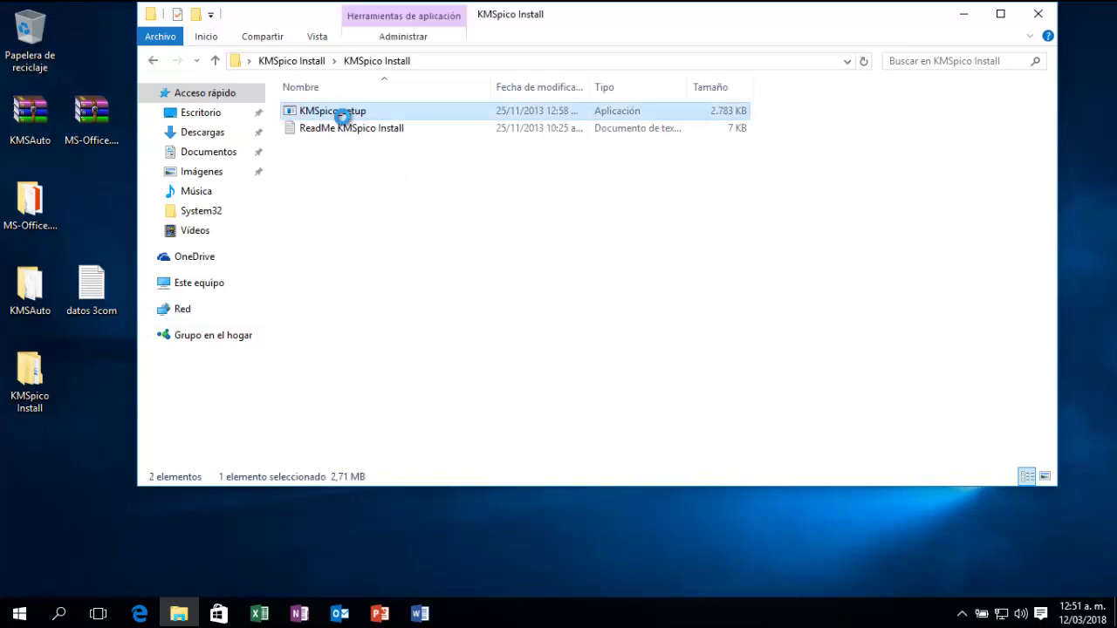
# Run KMSpico_setup as administrator and allow it to make changes to the PC
pyautogui.rightClick(345, 120)
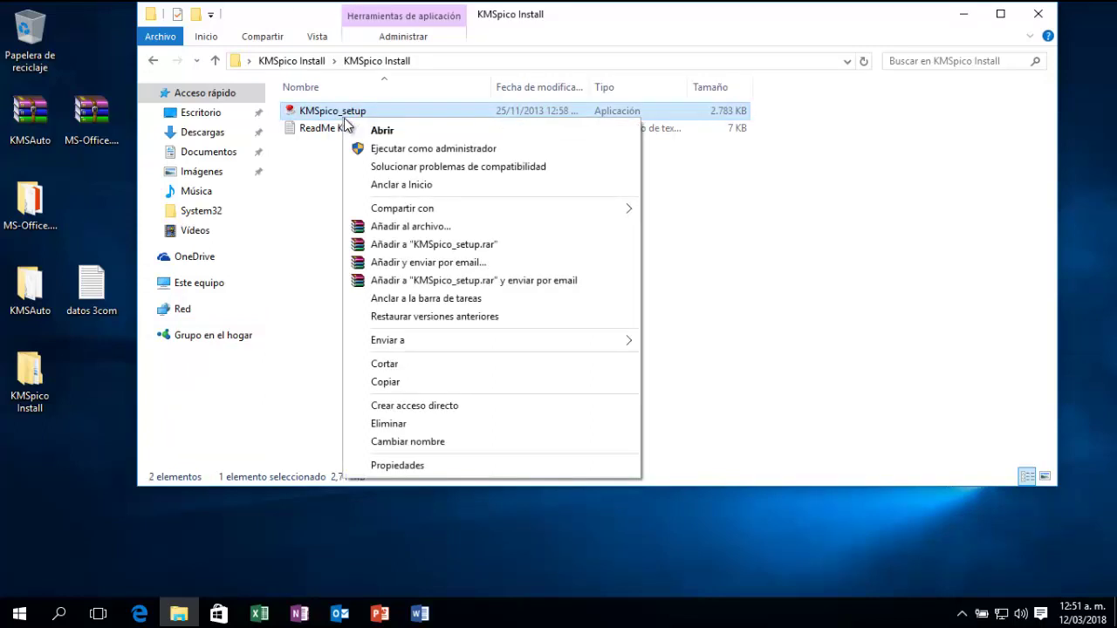
pyautogui.click(380, 152)
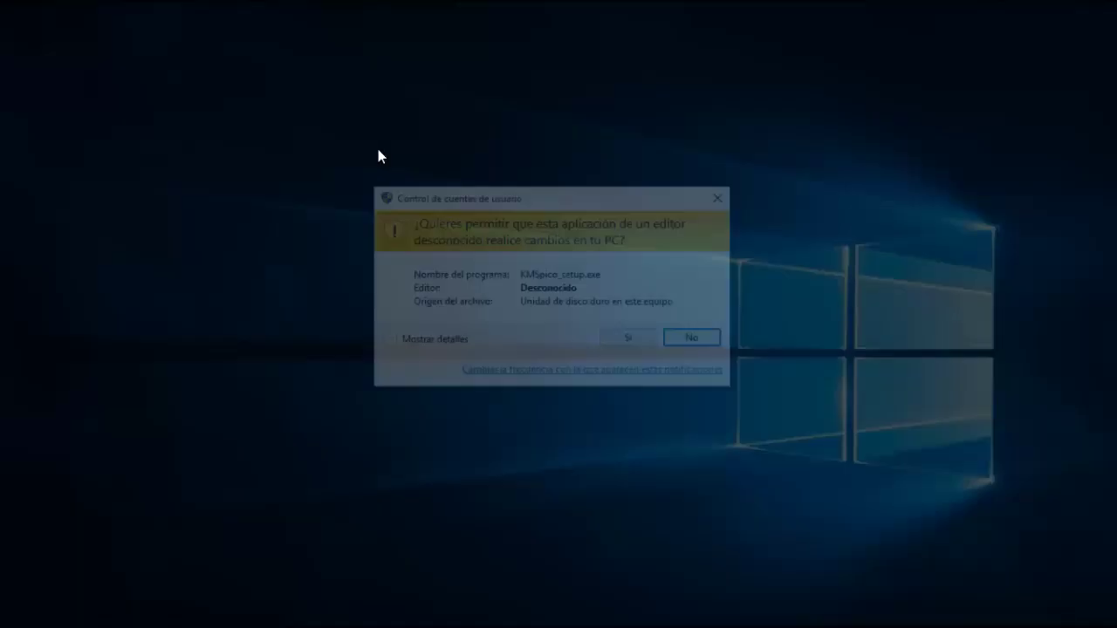
pyautogui.click(623, 345)
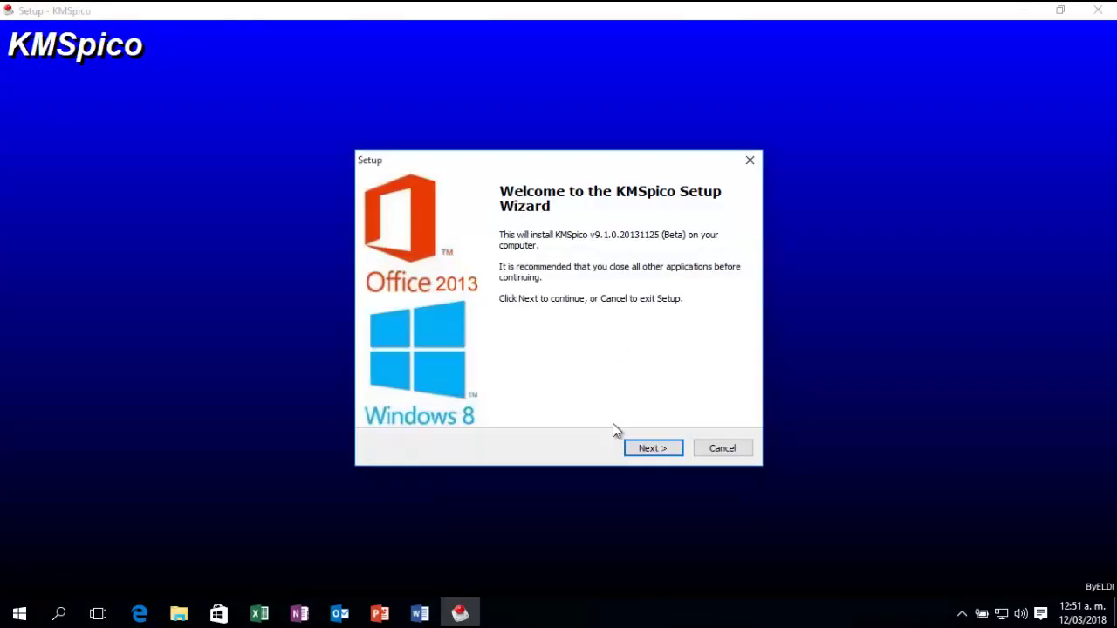
# Accept the license agreement in the KMSpico setup wizard and install with the default destination and KMSpico Start Menu folder
pyautogui.click(637, 446)
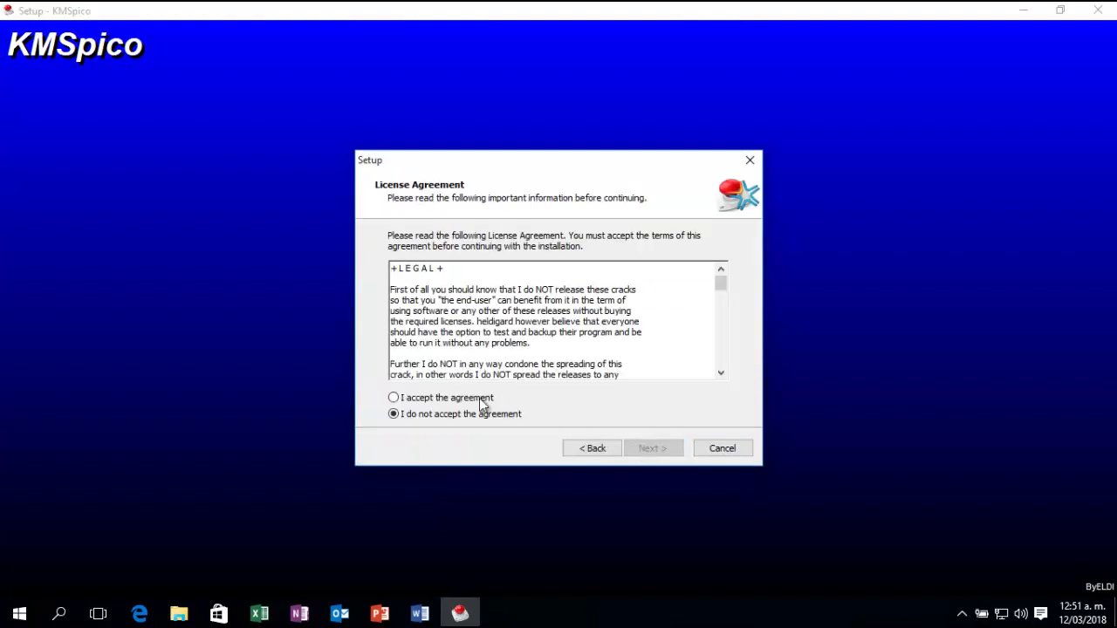
pyautogui.click(472, 398)
pyautogui.click(650, 449)
pyautogui.click(651, 449)
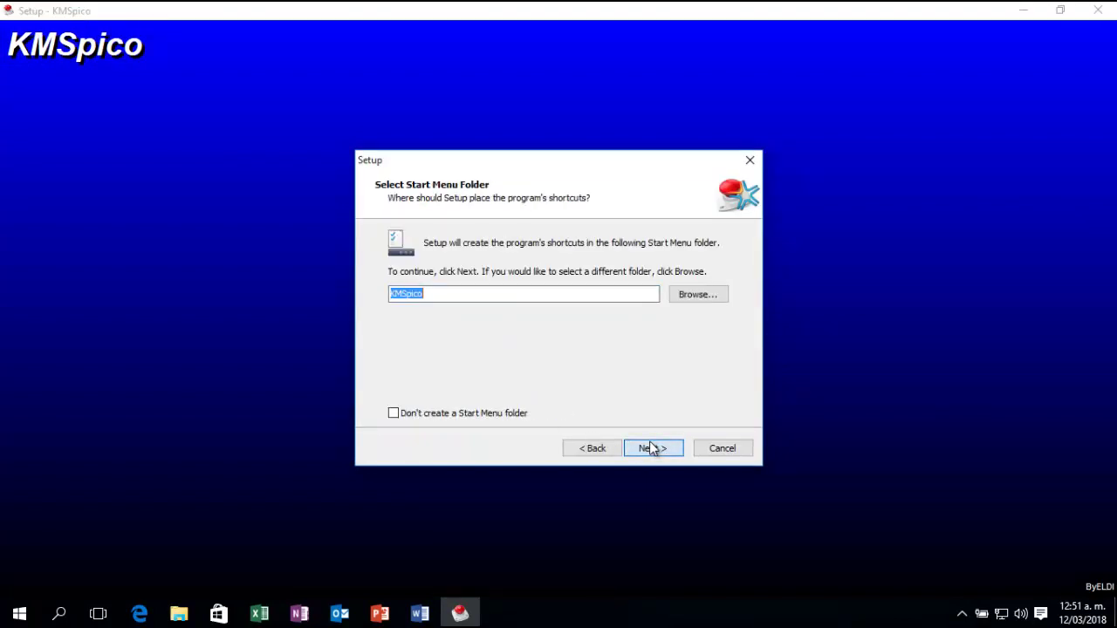
pyautogui.click(651, 449)
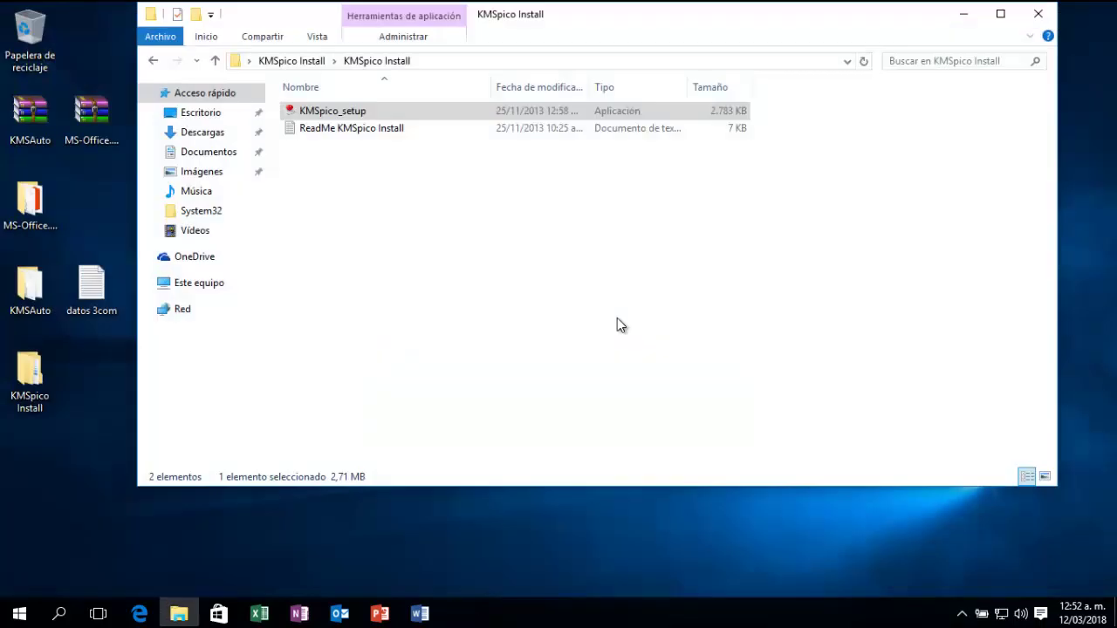
# Launch the newly installed KMSpico and allow KMSELDI.exe to make changes to the PC
pyautogui.click(103, 365)
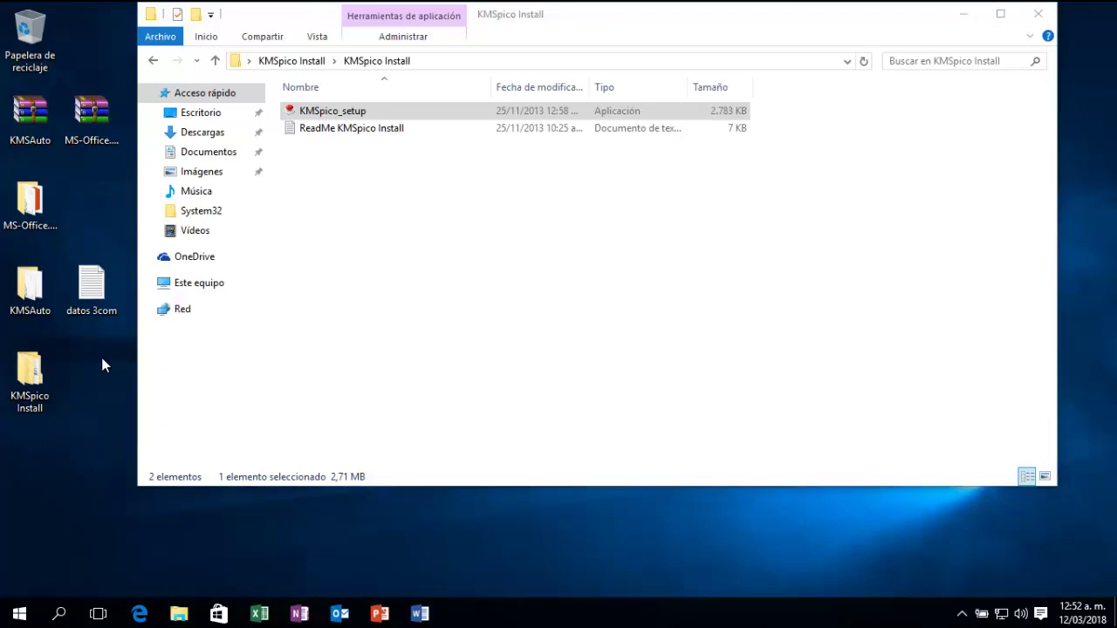
pyautogui.click(19, 614)
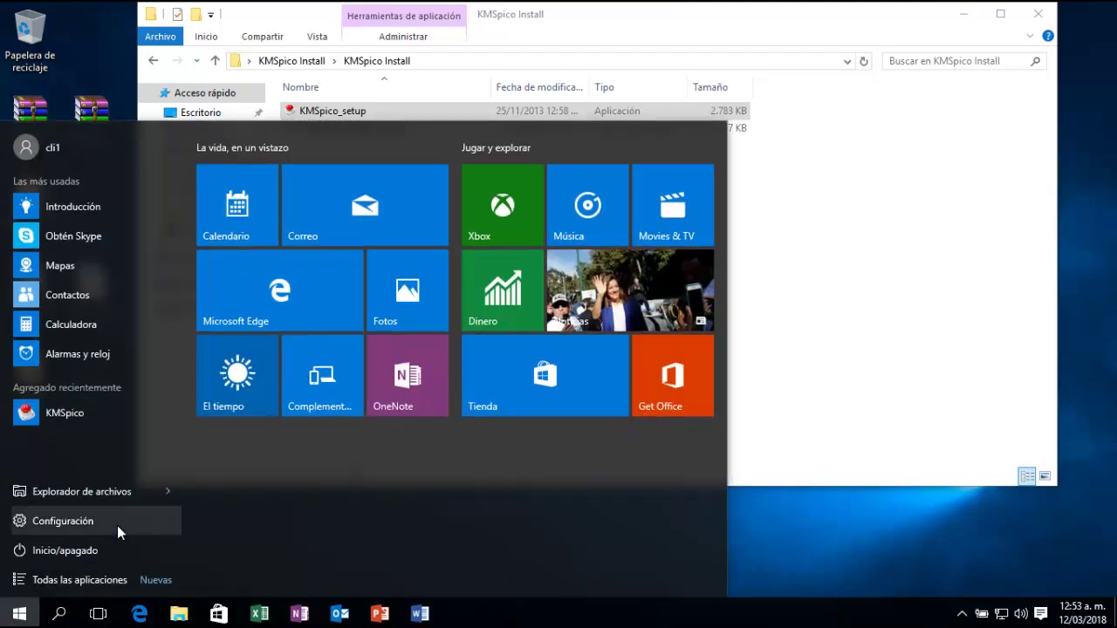
pyautogui.click(92, 415)
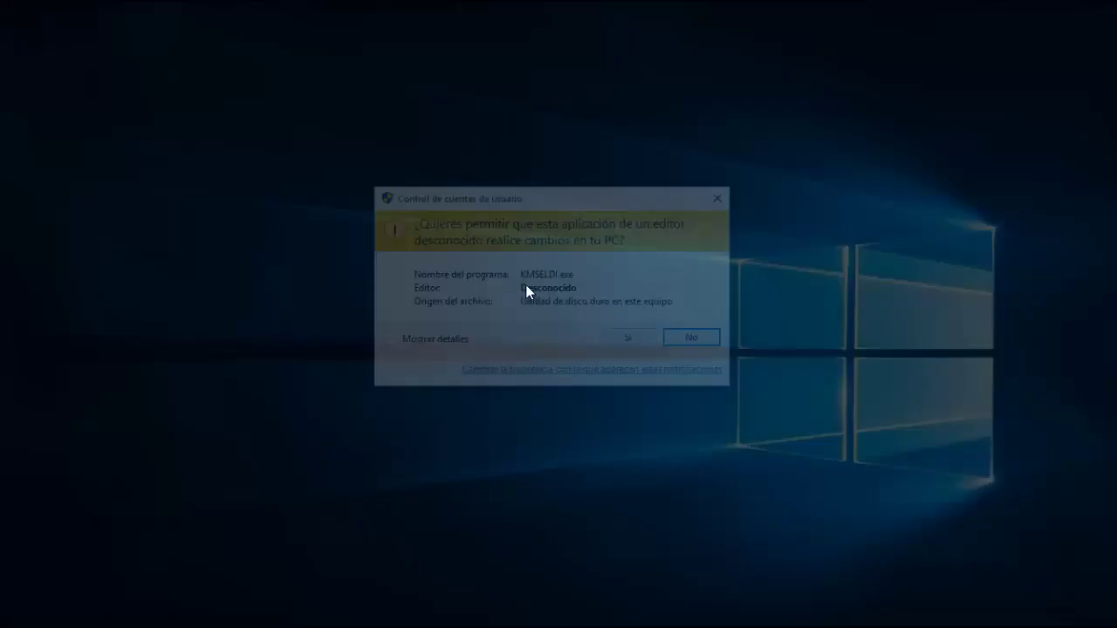
pyautogui.click(624, 342)
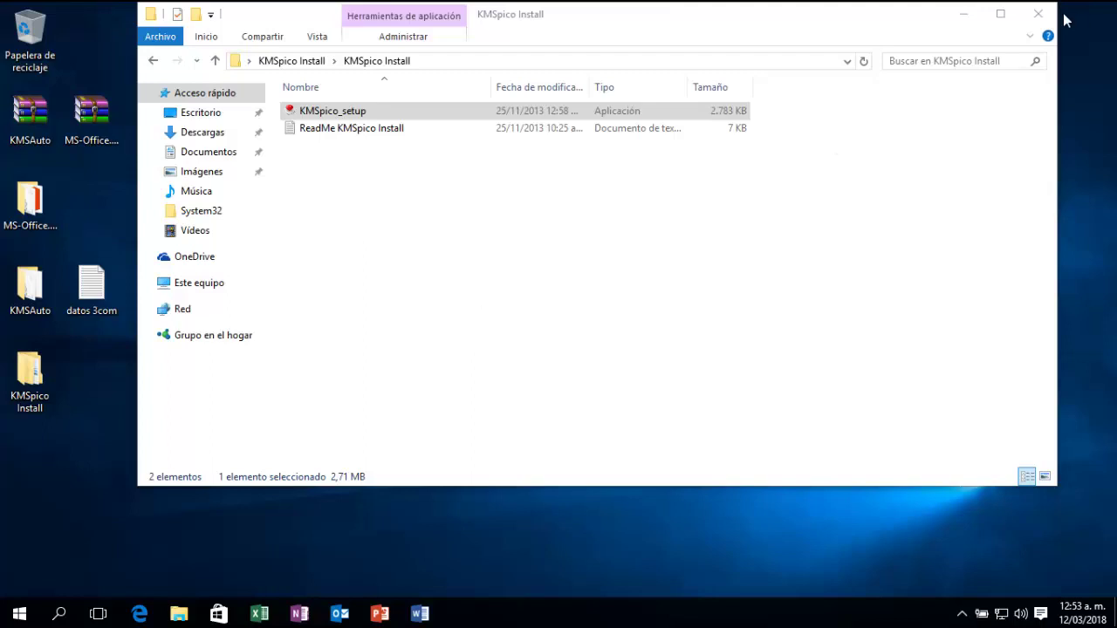
# Minimize the KMSpico Install folder window and start the activation in KMS GUI ELDI
pyautogui.click(963, 14)
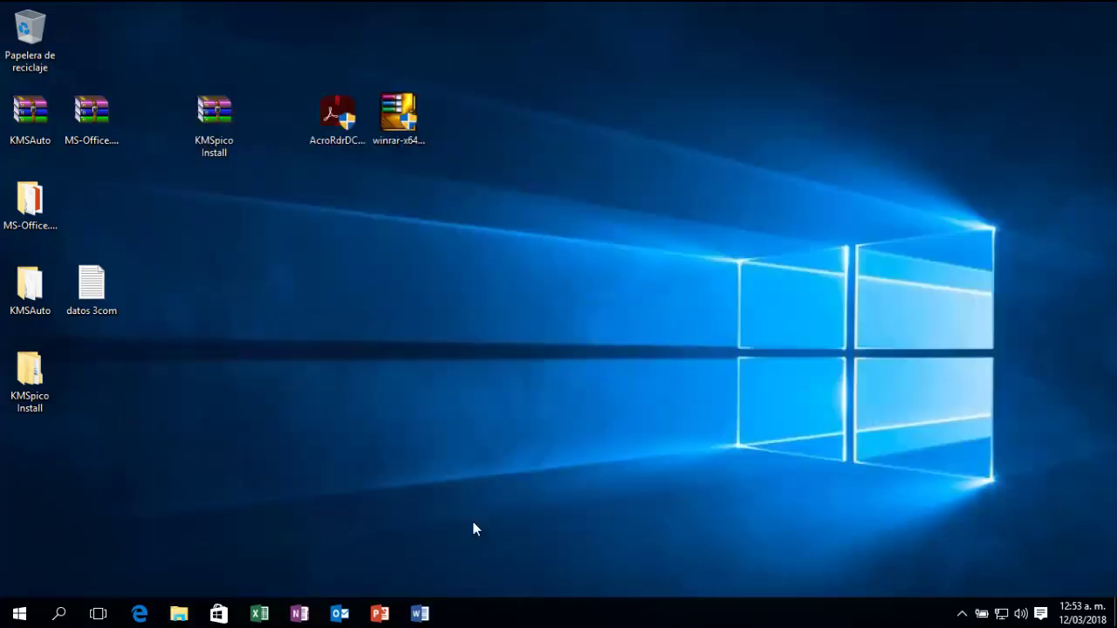
pyautogui.hotkey('alt', 'Tab')
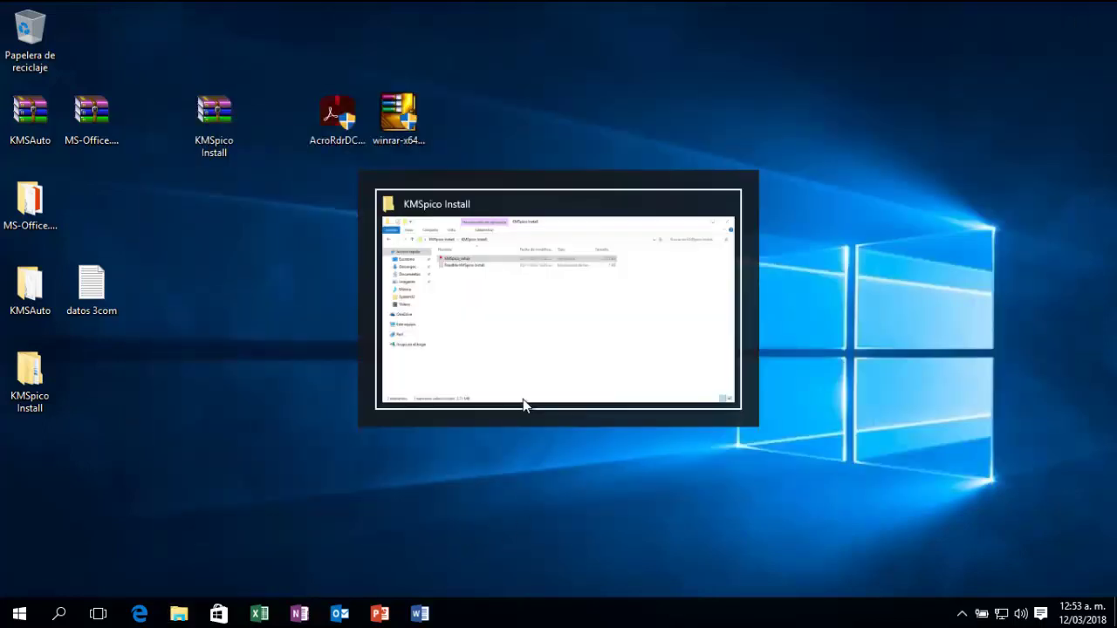
pyautogui.click(522, 399)
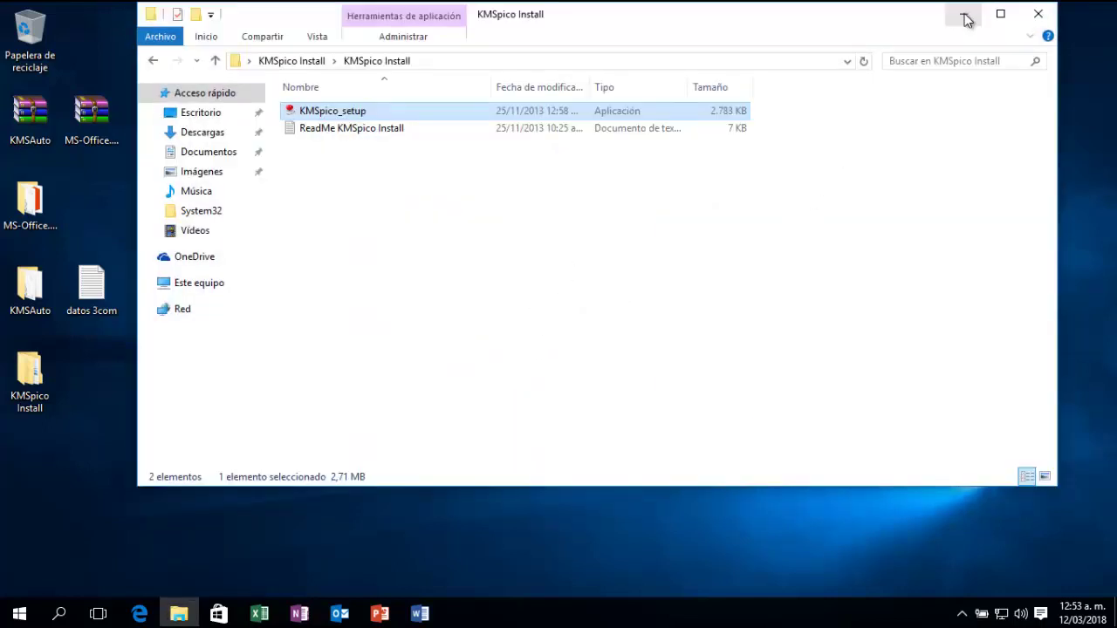
pyautogui.click(964, 14)
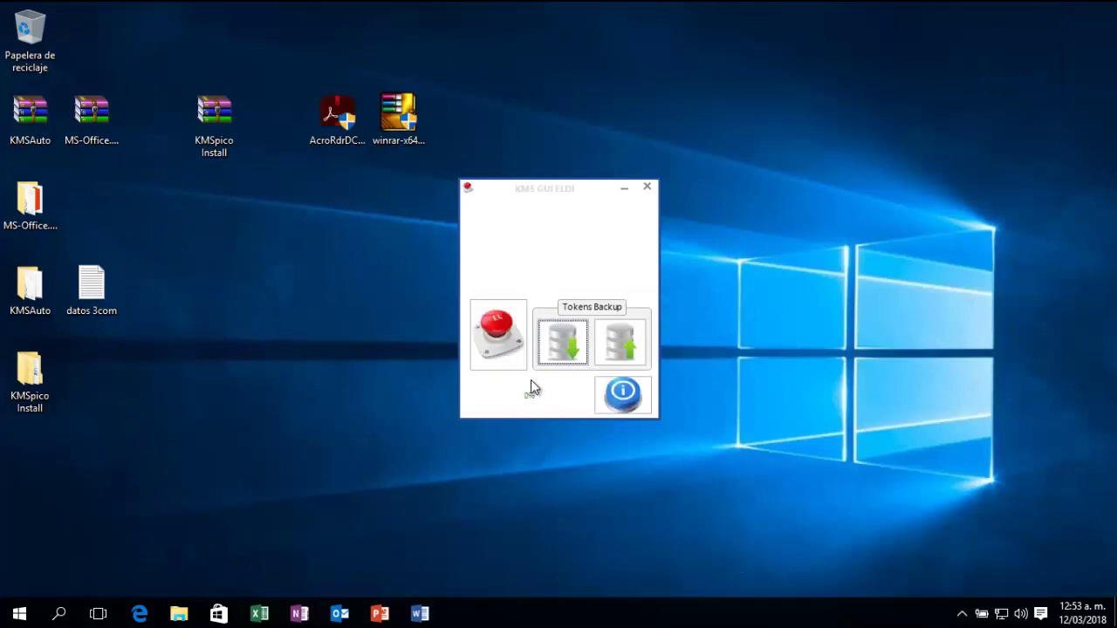
pyautogui.click(505, 331)
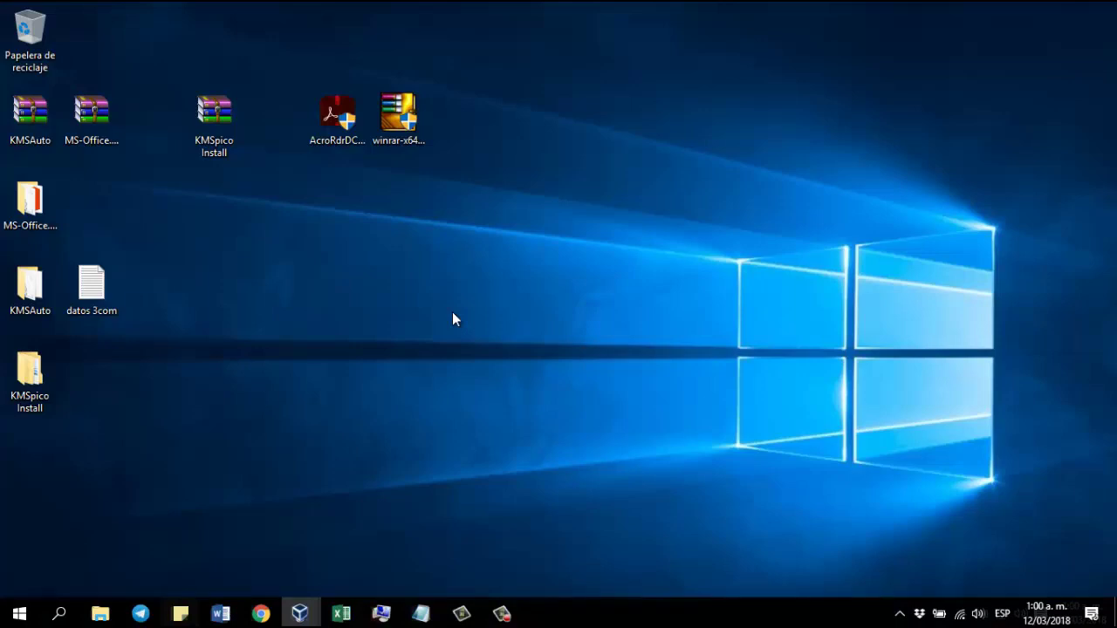
# Check the Windows activation status in the properties of Este equipo on the host computer, and close the Sistema window
pyautogui.press('super+e')
pyautogui.scroll(-3, 452, 400)
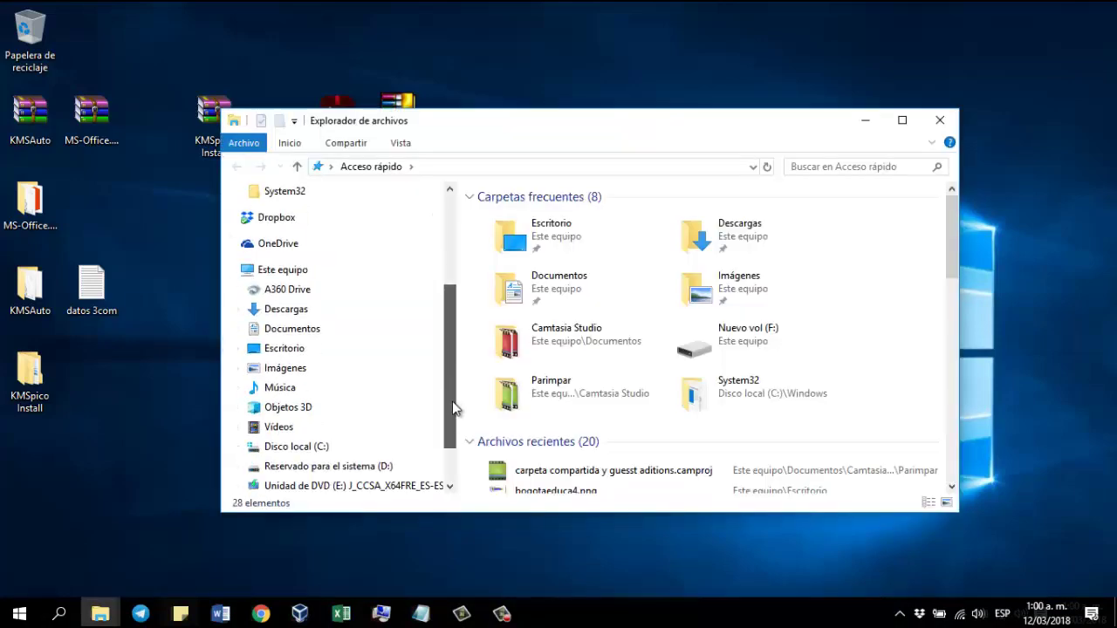
pyautogui.rightClick(306, 277)
pyautogui.click(383, 490)
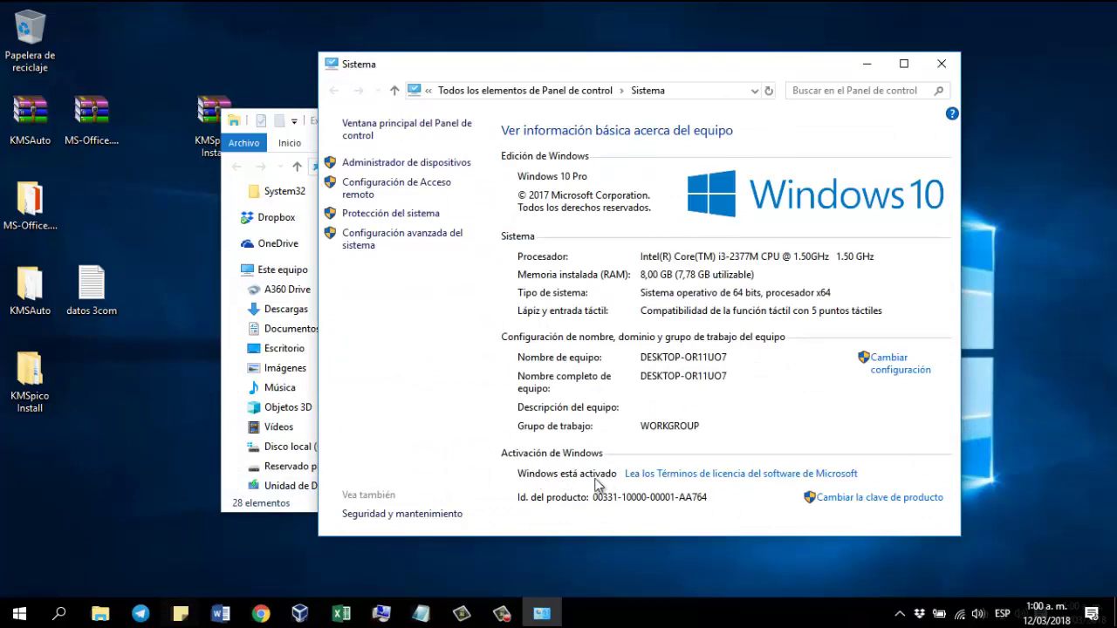
pyautogui.click(949, 70)
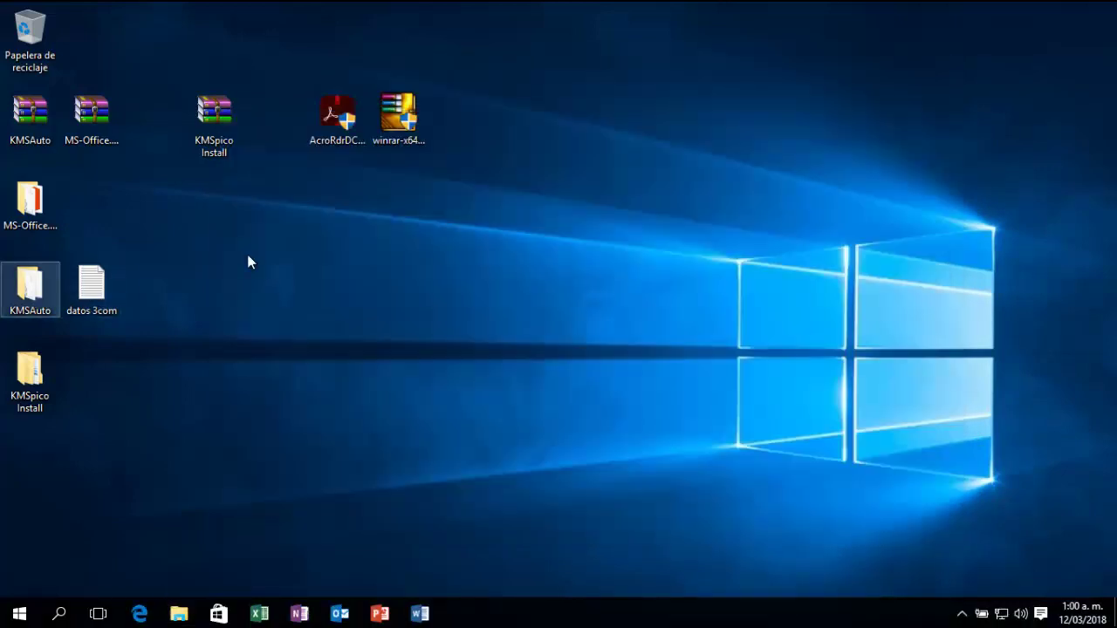
# Open the KMSAuto folder on the desktop, run KMSAuto as administrator, and allow it to make changes
pyautogui.press('Return')
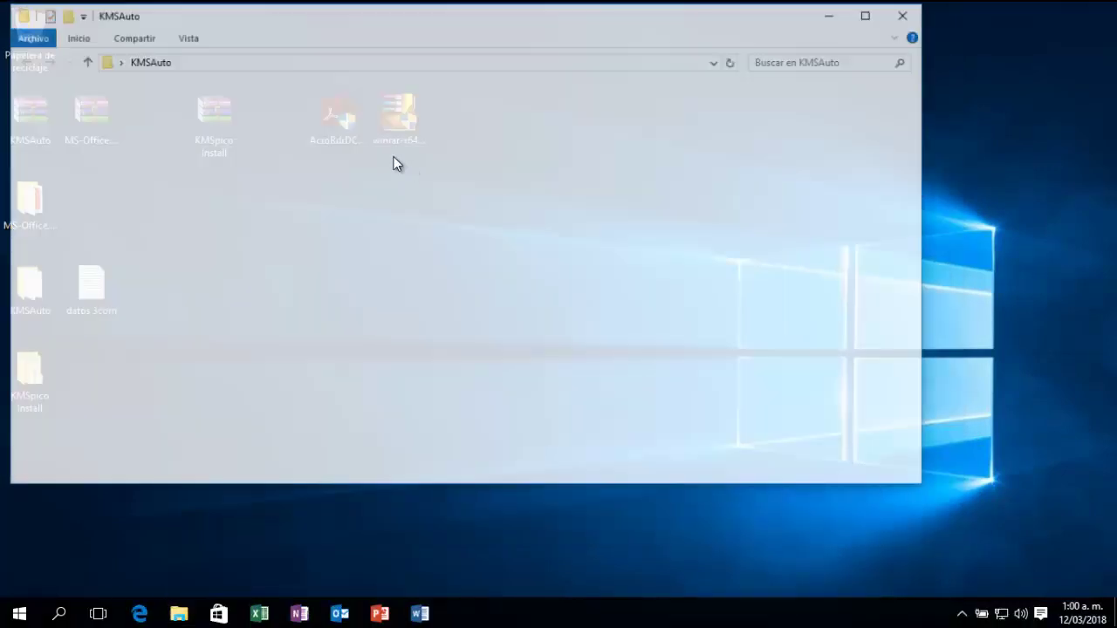
pyautogui.click(200, 115)
pyautogui.rightClick(201, 115)
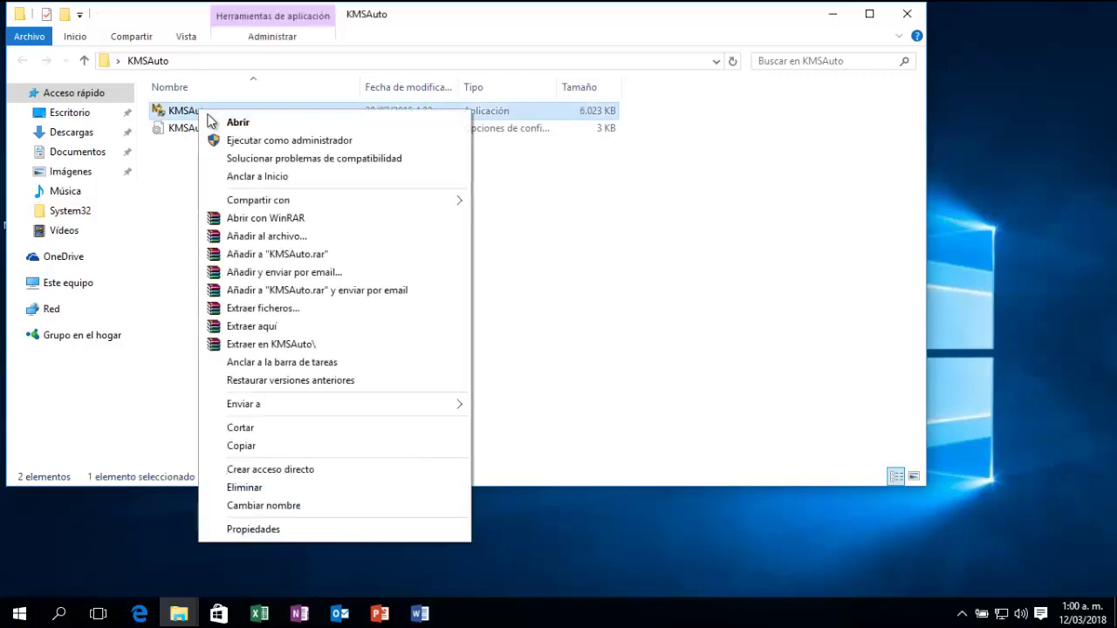
pyautogui.click(245, 140)
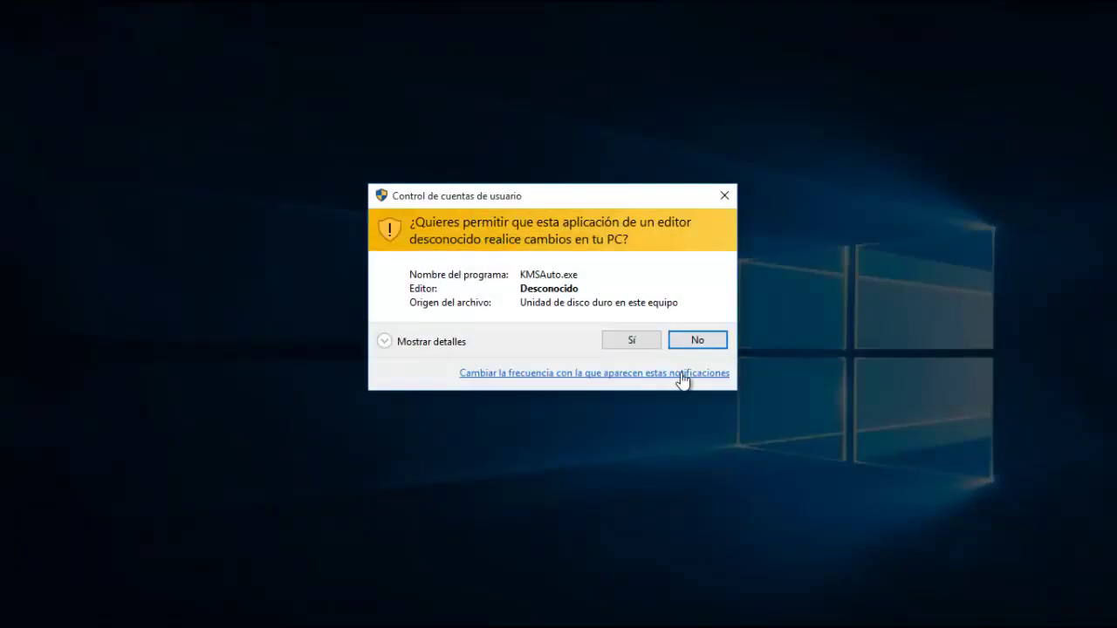
pyautogui.click(637, 342)
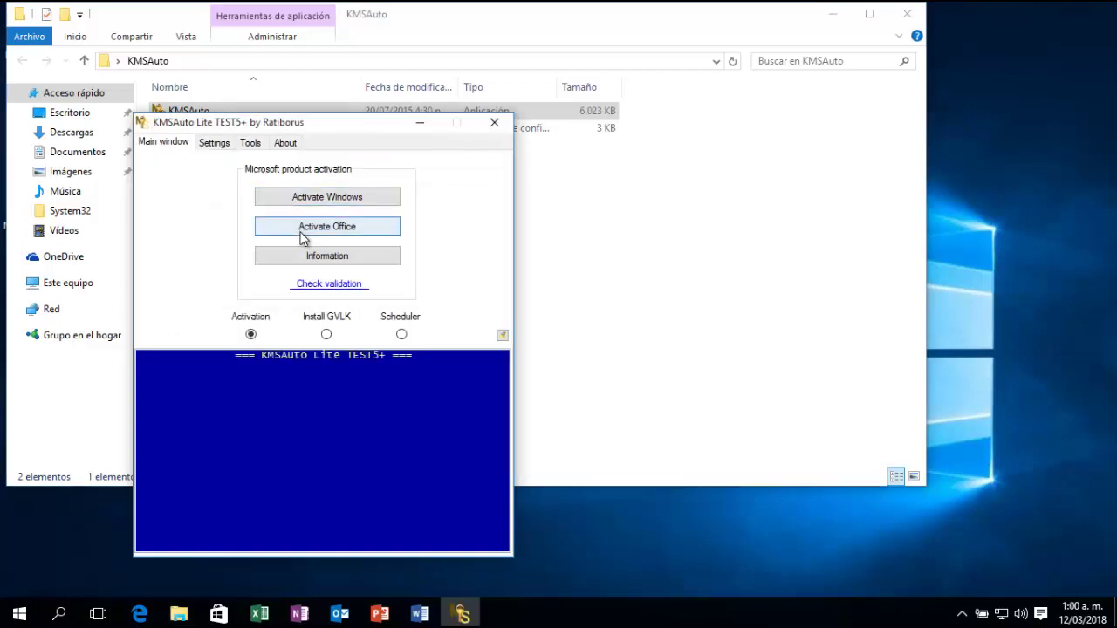
# Run the Office and Windows activation in KMSAuto Lite, and close the program
pyautogui.click(303, 235)
pyautogui.click(331, 201)
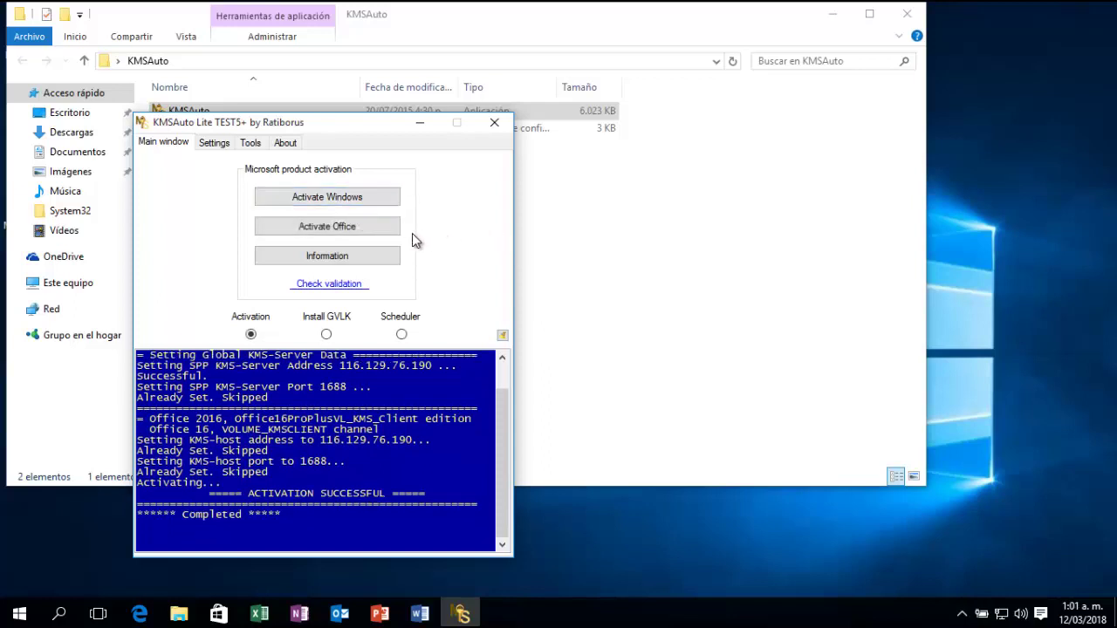
pyautogui.click(496, 127)
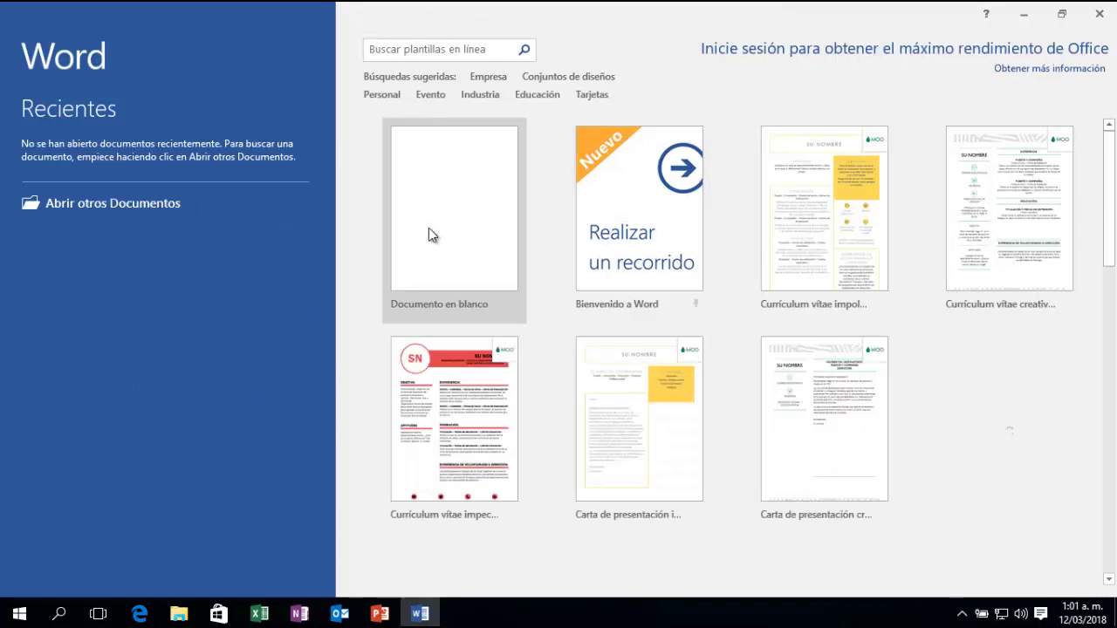
# Create a blank document in Word and check the Office product activation information on the Cuenta page
pyautogui.click(428, 228)
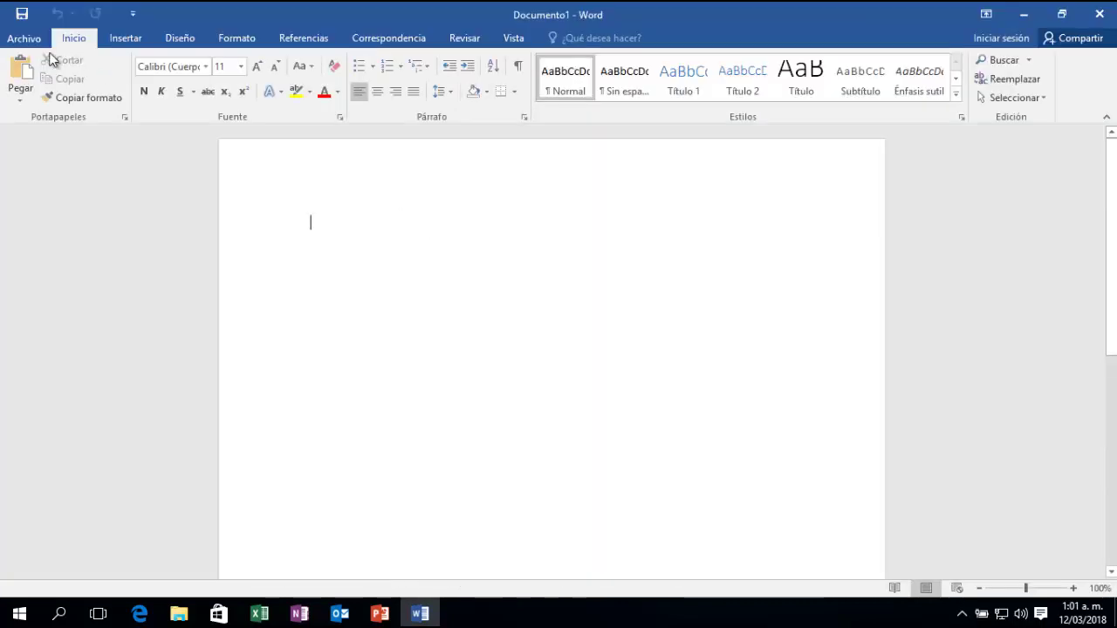
pyautogui.click(35, 39)
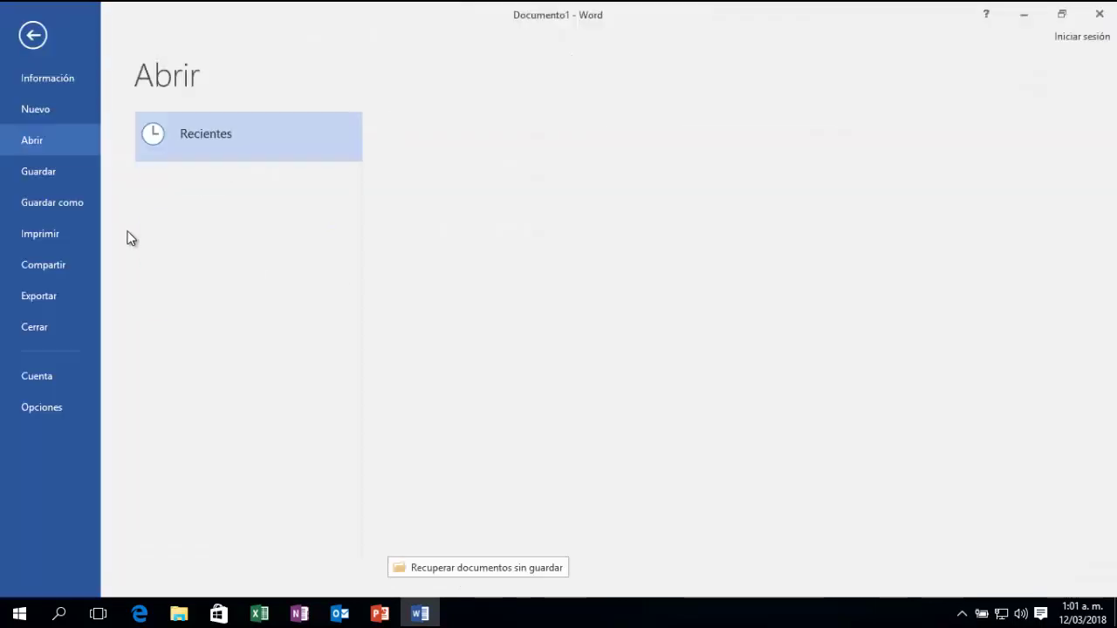
pyautogui.click(45, 376)
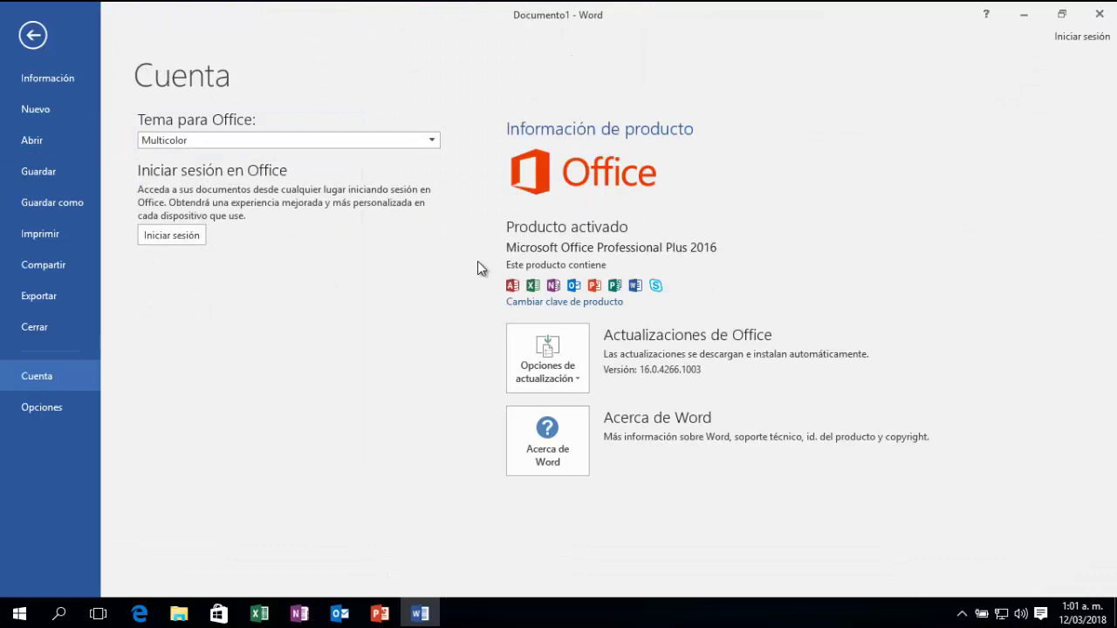